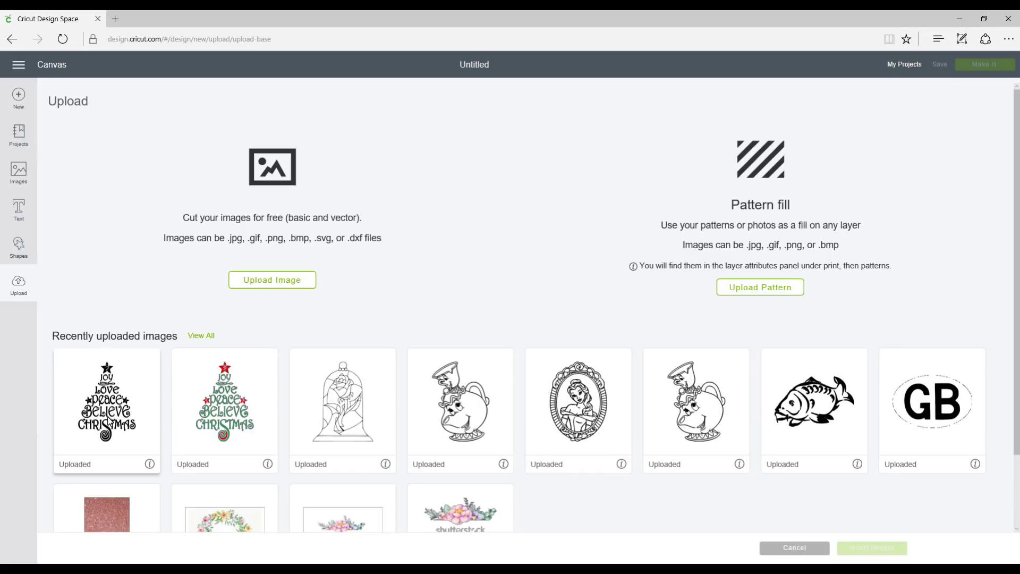
Step: Insert the black Christmas word-tree from the recent uploads and enlarge it to about 7.3 by 10.15 inches at the canvas's upper-left corner
{"action": "left_click", "coordinate": [108, 420]}
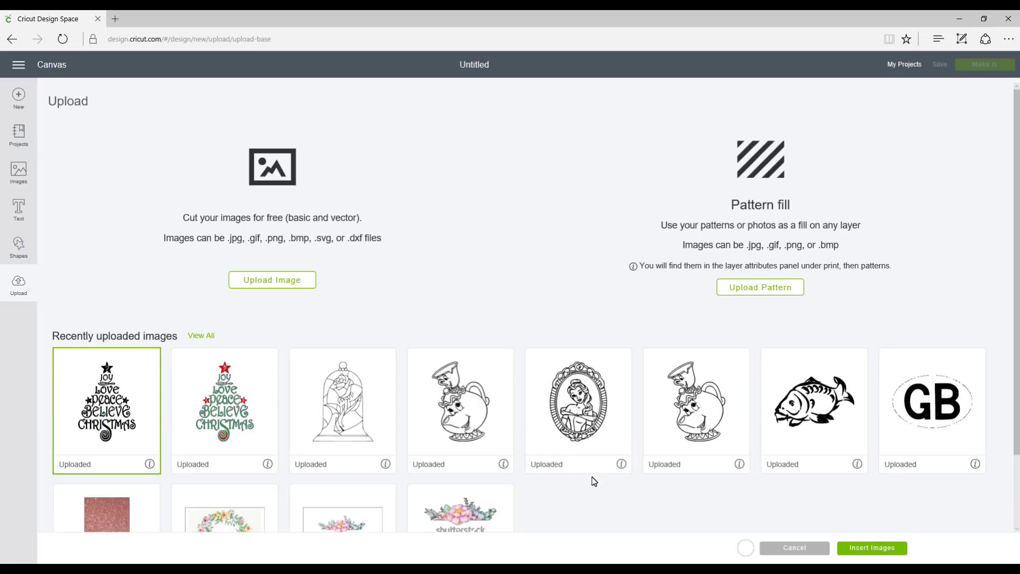
{"action": "left_click", "coordinate": [860, 548]}
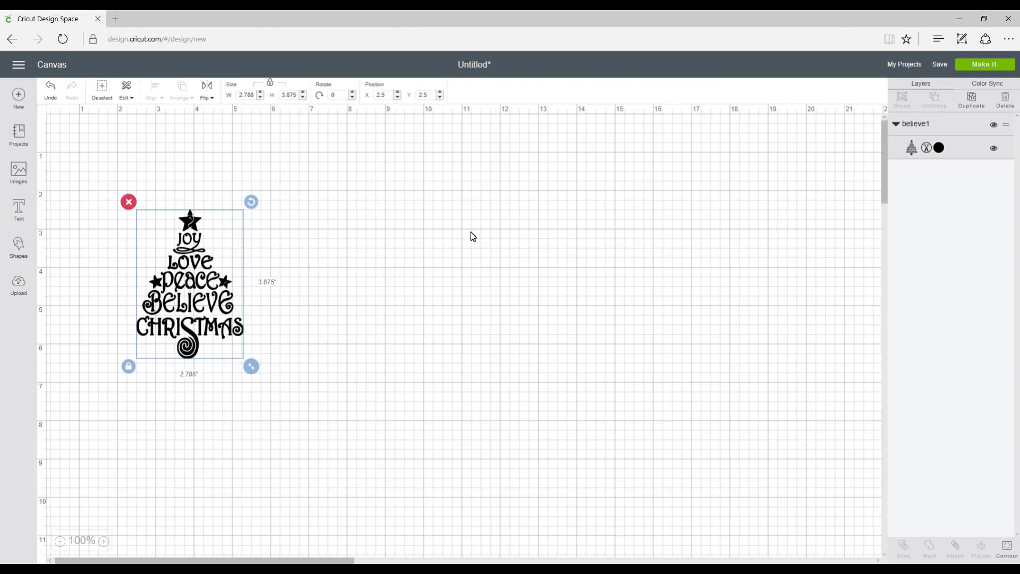
{"action": "left_click_drag", "start_coordinate": [252, 367], "coordinate": [448, 448]}
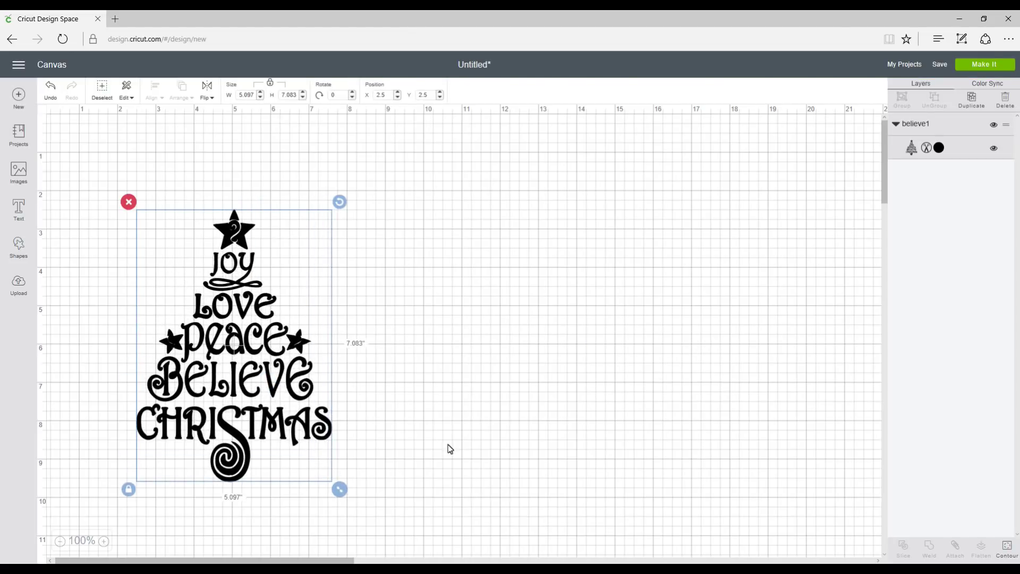
{"action": "left_click_drag", "start_coordinate": [249, 336], "coordinate": [225, 283]}
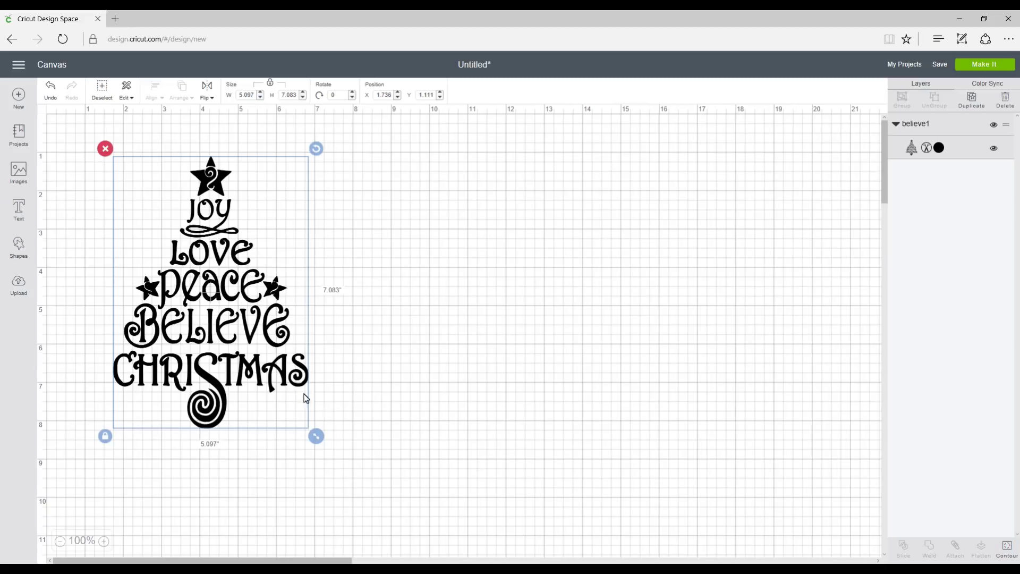
{"action": "left_click_drag", "start_coordinate": [317, 436], "coordinate": [534, 531]}
{"action": "left_click_drag", "start_coordinate": [248, 405], "coordinate": [201, 371]}
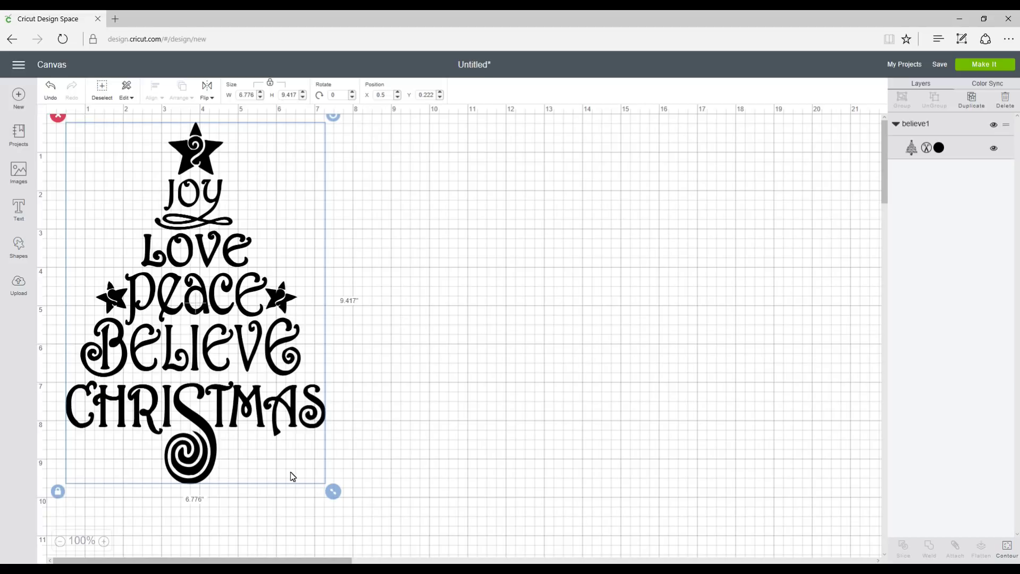
{"action": "left_click_drag", "start_coordinate": [333, 492], "coordinate": [399, 521]}
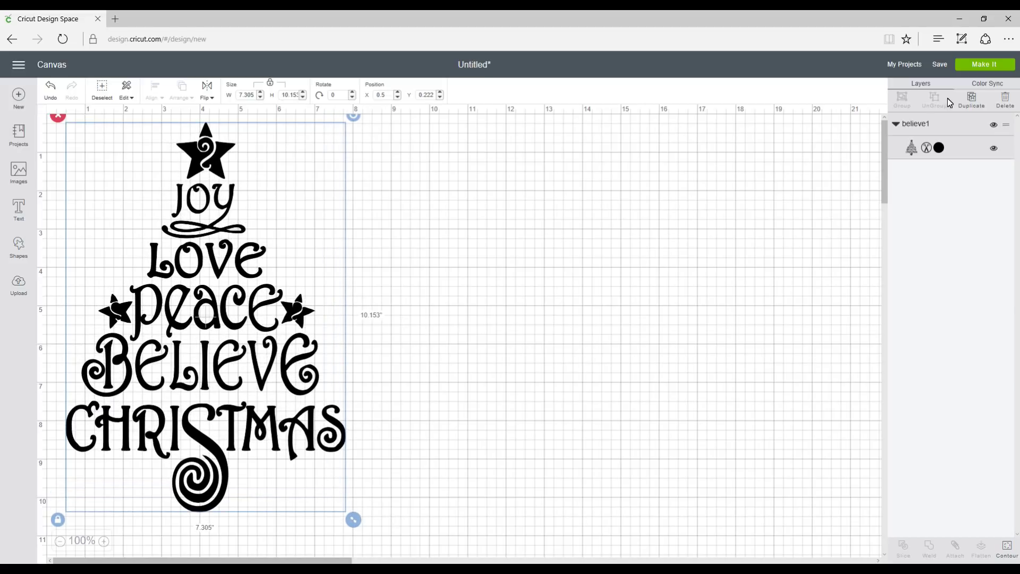
Step: Duplicate the word-tree and place the copy well to the right of the original as a spare
{"action": "left_click", "coordinate": [977, 98]}
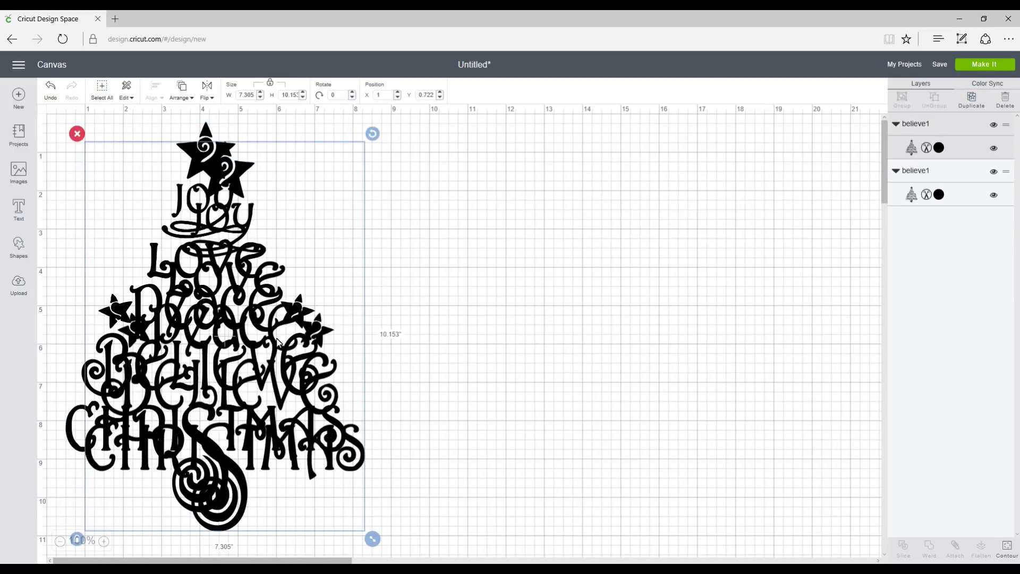
{"action": "left_click_drag", "start_coordinate": [224, 332], "coordinate": [832, 299]}
{"action": "left_click", "coordinate": [496, 312]}
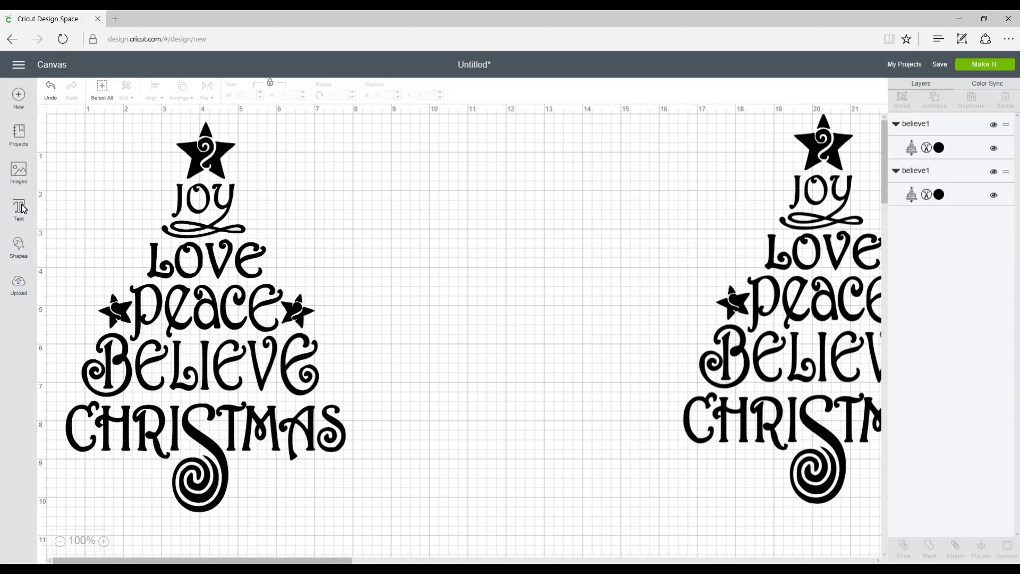
Step: Add a square with unlocked proportions and reshape it to about 4.13 by 1.47 inches, covering only the word JOY on the original tree
{"action": "left_click", "coordinate": [18, 248]}
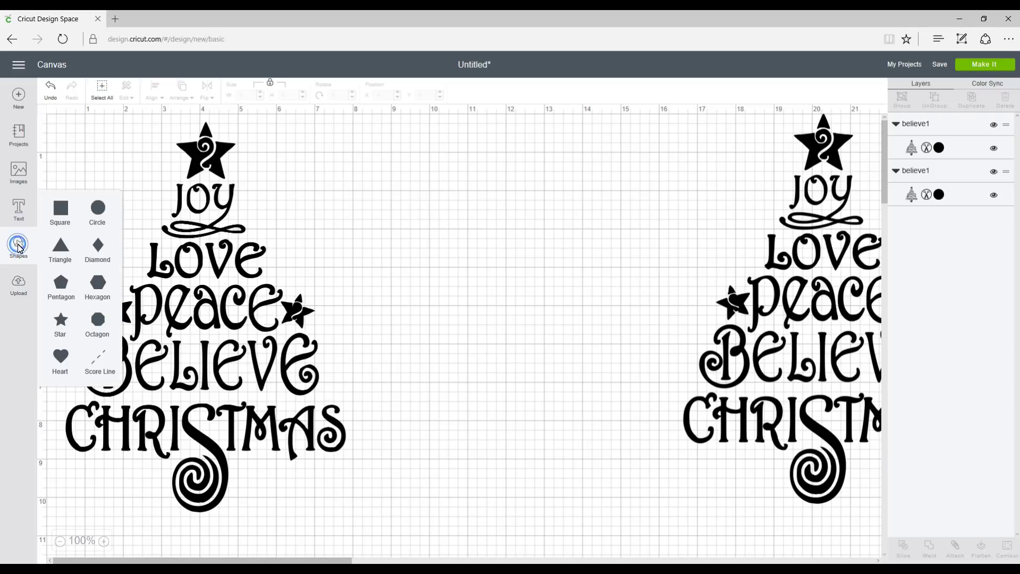
{"action": "left_click", "coordinate": [66, 211]}
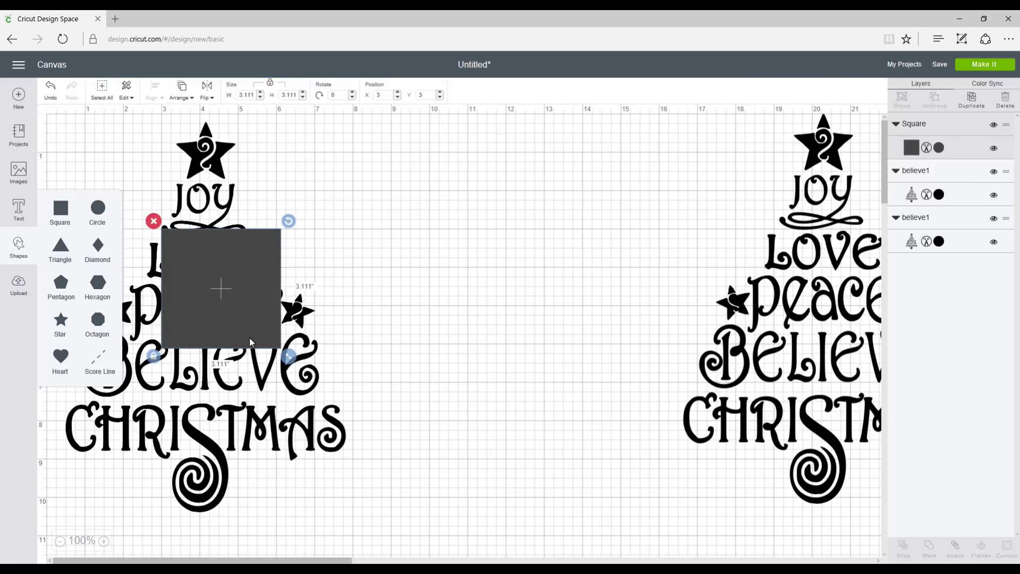
{"action": "left_click", "coordinate": [153, 356]}
{"action": "left_click_drag", "start_coordinate": [289, 357], "coordinate": [335, 294]}
{"action": "left_click_drag", "start_coordinate": [301, 259], "coordinate": [285, 214]}
{"action": "left_click_drag", "start_coordinate": [319, 246], "coordinate": [319, 251]}
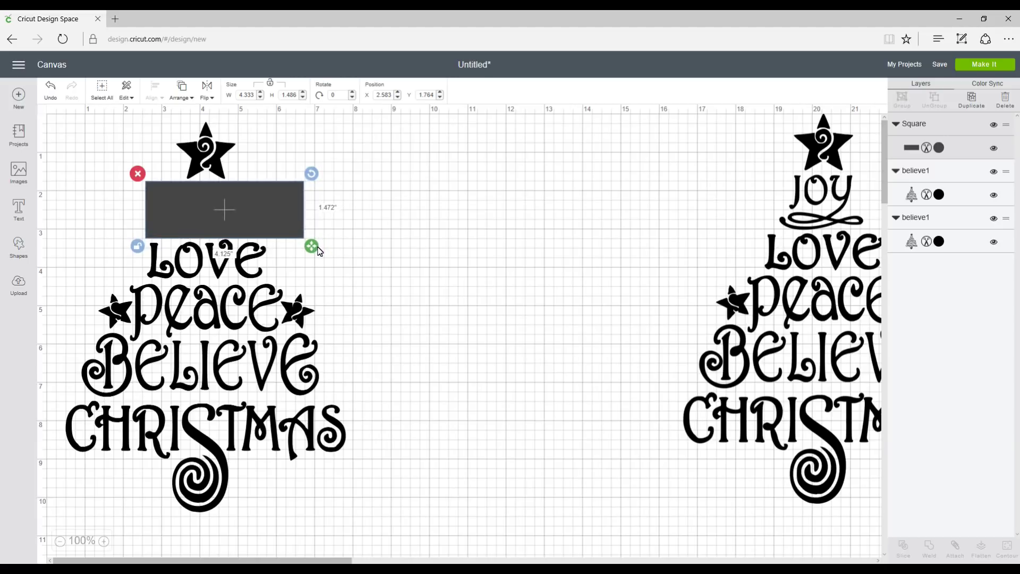
{"action": "left_click_drag", "start_coordinate": [318, 251], "coordinate": [319, 250]}
{"action": "left_click", "coordinate": [333, 269]}
Step: Slice the original tree with the rectangle over JOY and delete the leftover rectangle piece
{"action": "left_click_drag", "start_coordinate": [402, 154], "coordinate": [71, 472]}
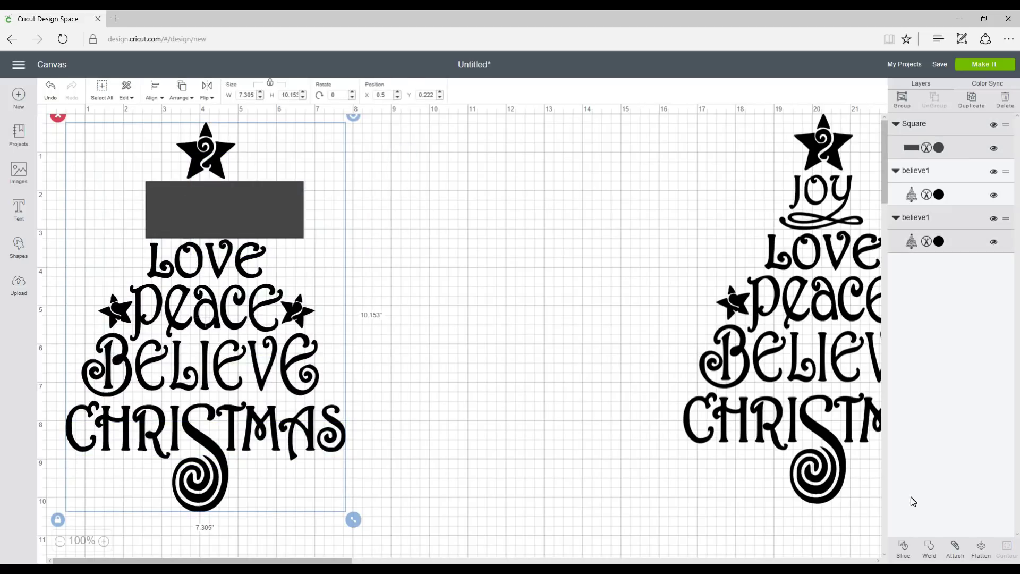
{"action": "left_click", "coordinate": [903, 553]}
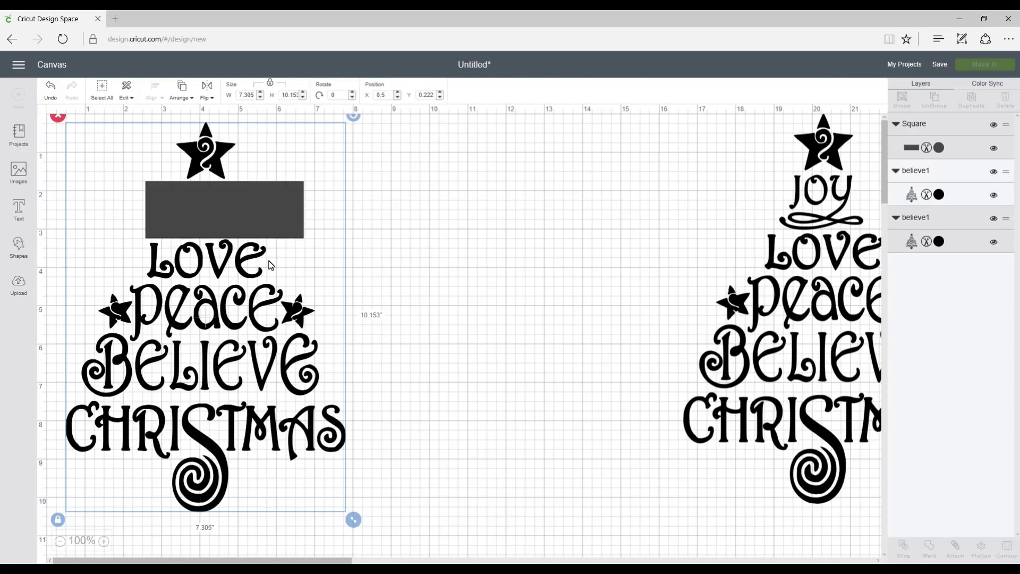
{"action": "left_click_drag", "start_coordinate": [269, 203], "coordinate": [490, 249]}
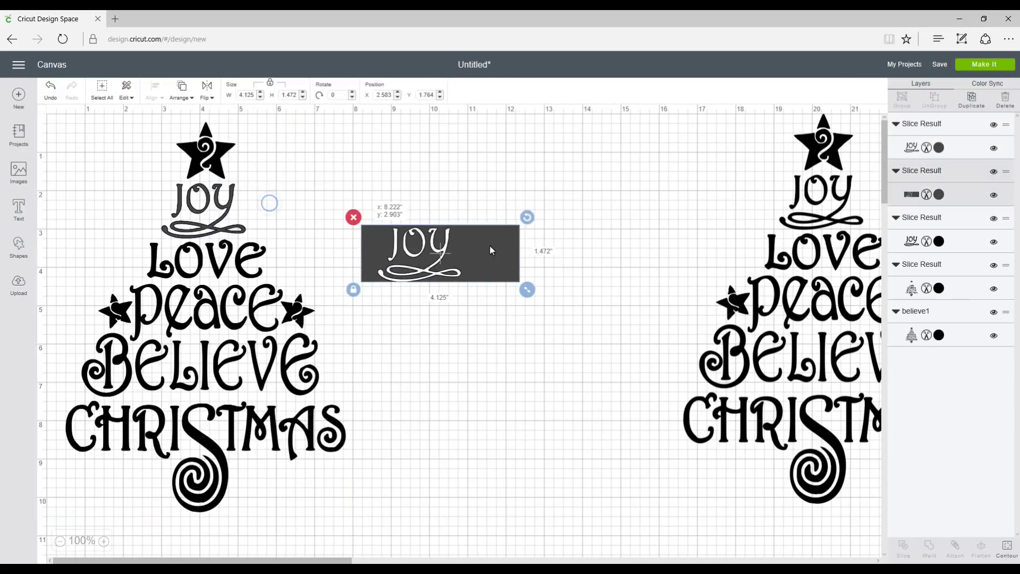
{"action": "key", "text": "Delete"}
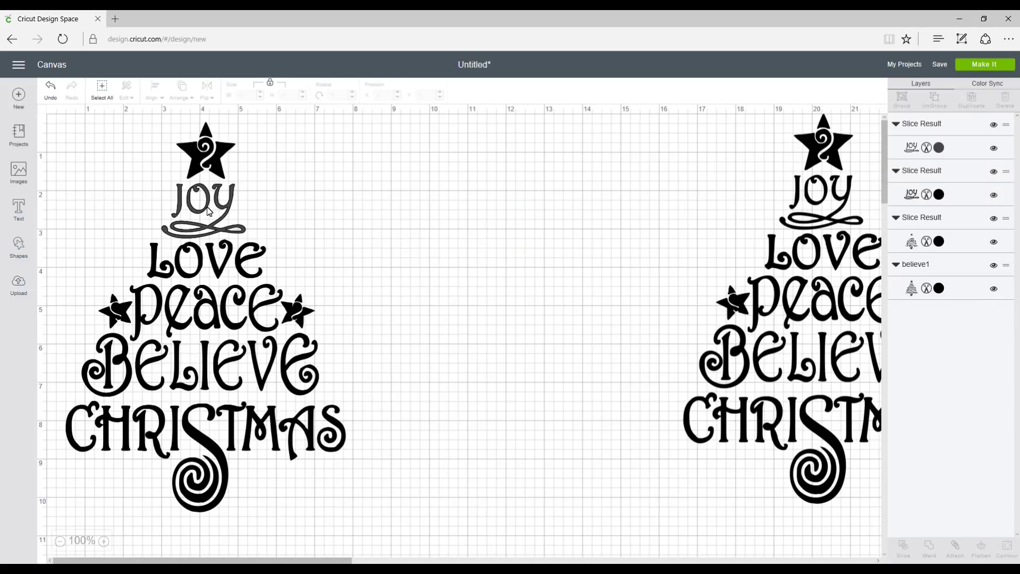
Step: Delete the extra grey JOY piece and move the black JOY out into the space between the two trees
{"action": "left_click_drag", "start_coordinate": [219, 199], "coordinate": [337, 242]}
{"action": "left_click", "coordinate": [286, 216]}
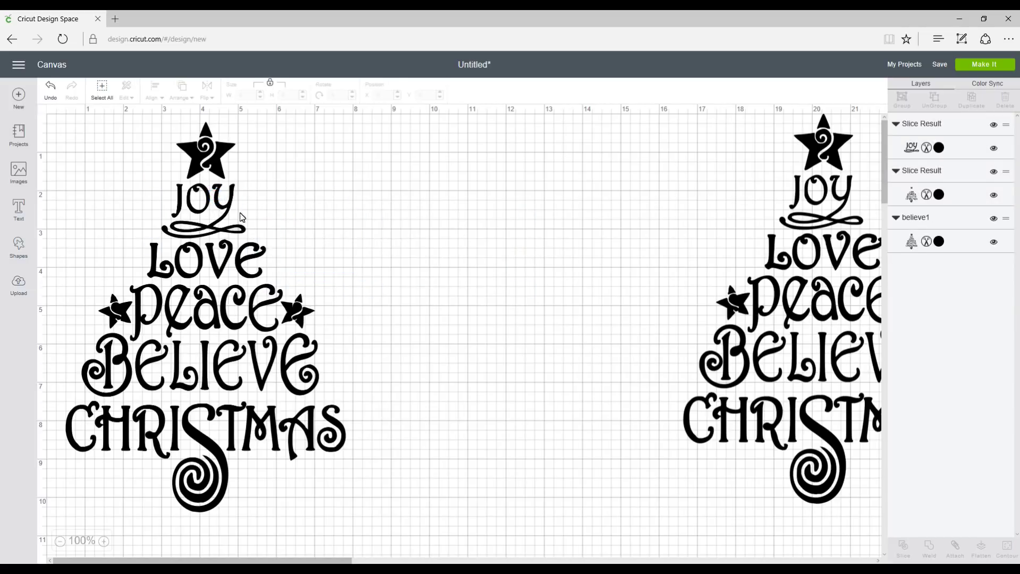
{"action": "left_click_drag", "start_coordinate": [189, 211], "coordinate": [594, 198]}
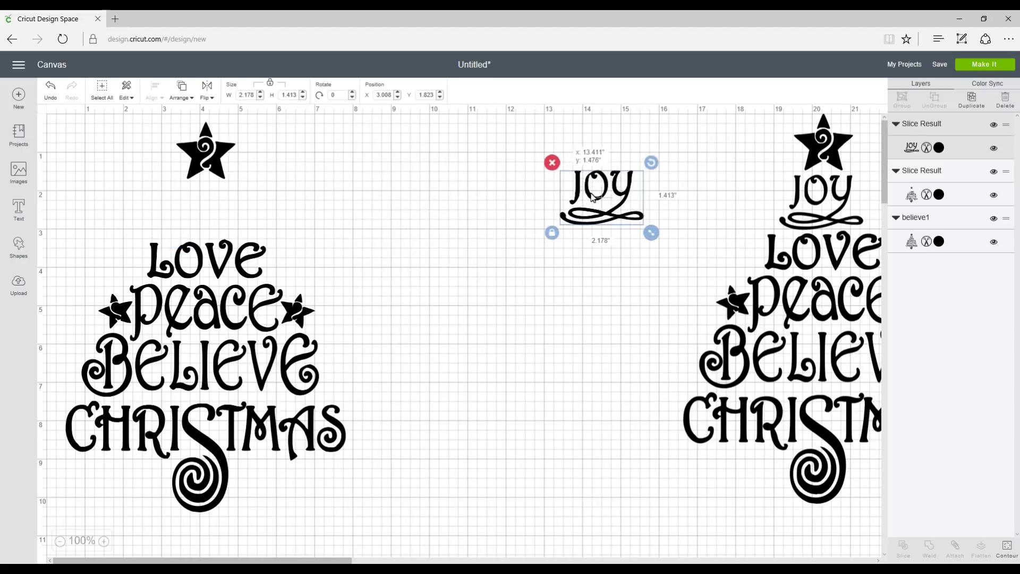
{"action": "left_click", "coordinate": [375, 319]}
Step: Add another square and reshape it to about 4.49 by 1.9 inches, covering only the word LOVE on the original tree
{"action": "left_click", "coordinate": [17, 249]}
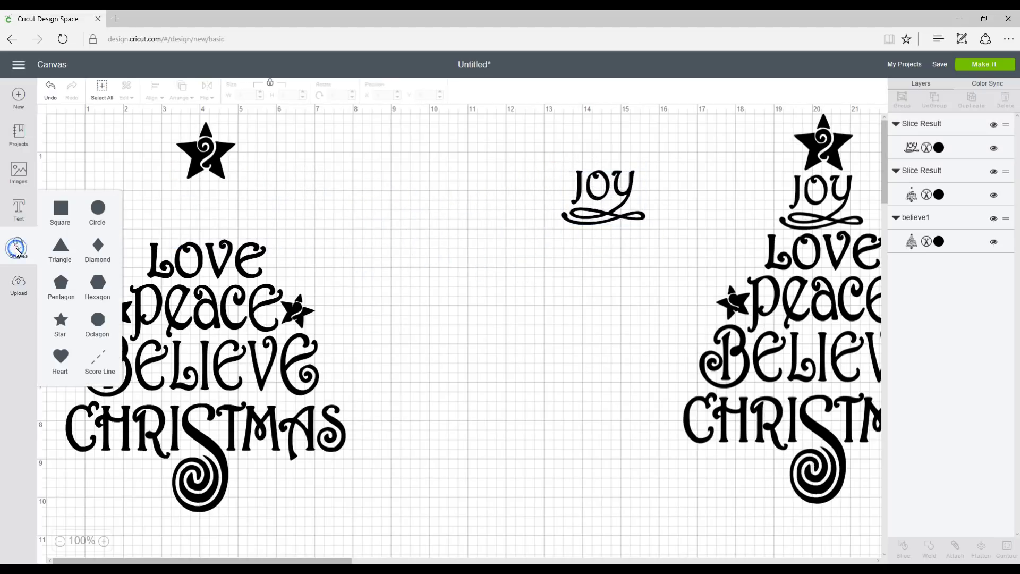
{"action": "left_click", "coordinate": [61, 209]}
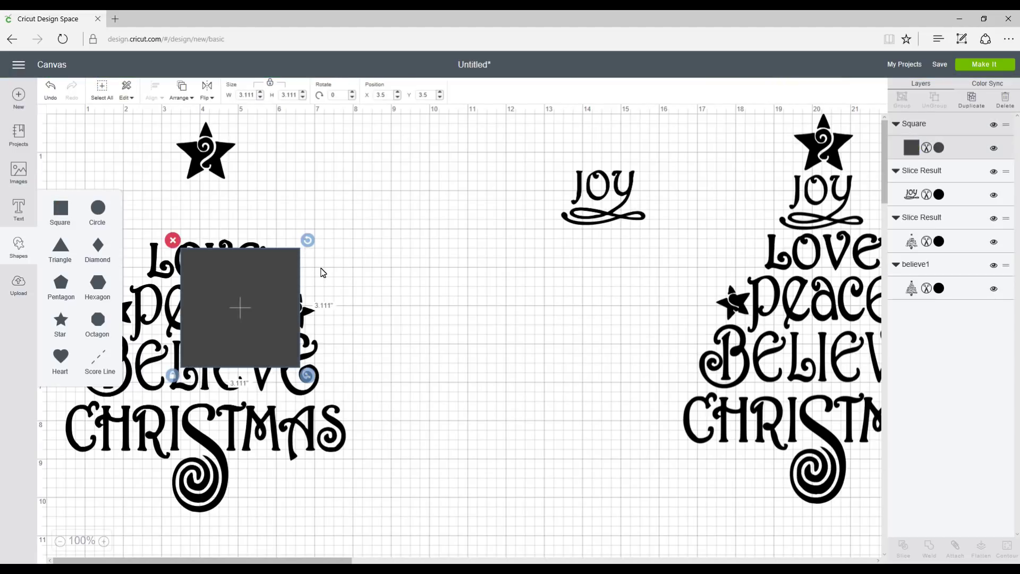
{"action": "left_click_drag", "start_coordinate": [307, 378], "coordinate": [352, 338]}
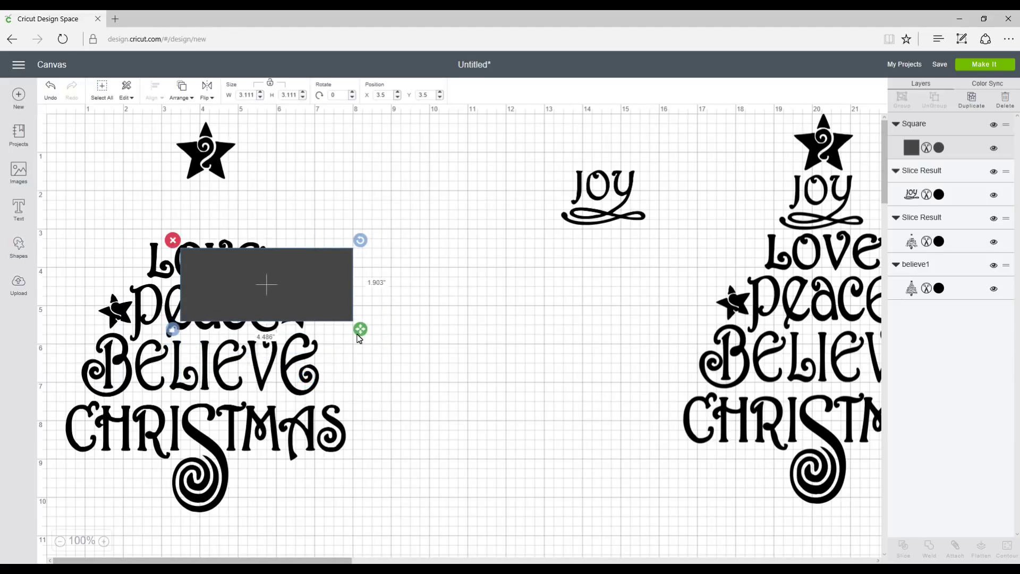
{"action": "left_click_drag", "start_coordinate": [330, 279], "coordinate": [268, 235]}
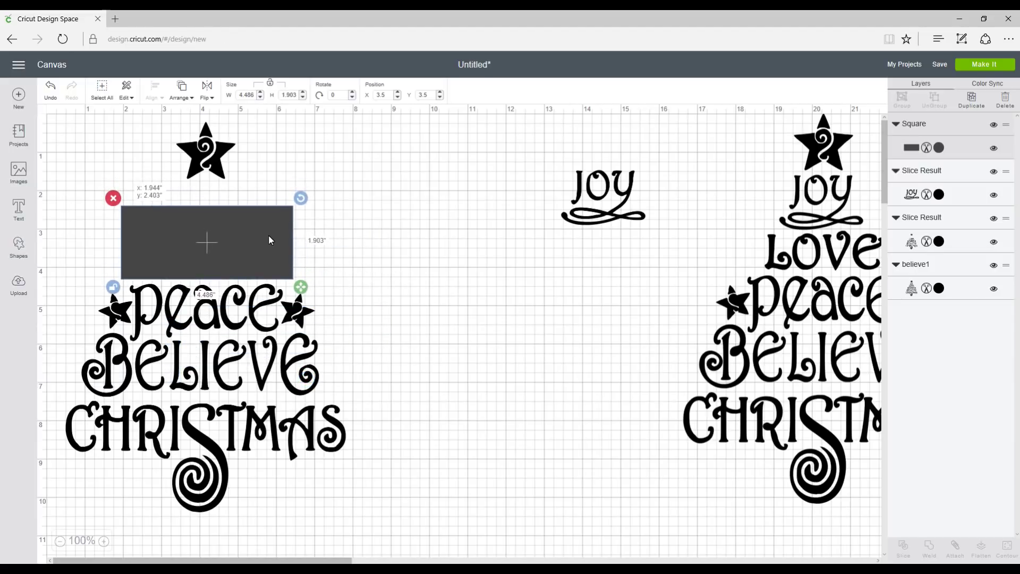
{"action": "left_click", "coordinate": [362, 248]}
{"action": "mouse_move", "coordinate": [334, 161]}
{"action": "left_mouse_down"}
{"action": "mouse_move", "coordinate": [193, 304]}
{"action": "mouse_move", "coordinate": [208, 260]}
{"action": "mouse_move", "coordinate": [326, 159]}
{"action": "mouse_move", "coordinate": [335, 168]}
{"action": "left_mouse_up"}
Step: Slice the original tree with the rectangle over LOVE and delete the leftover rectangle piece
{"action": "left_click_drag", "start_coordinate": [398, 189], "coordinate": [108, 474]}
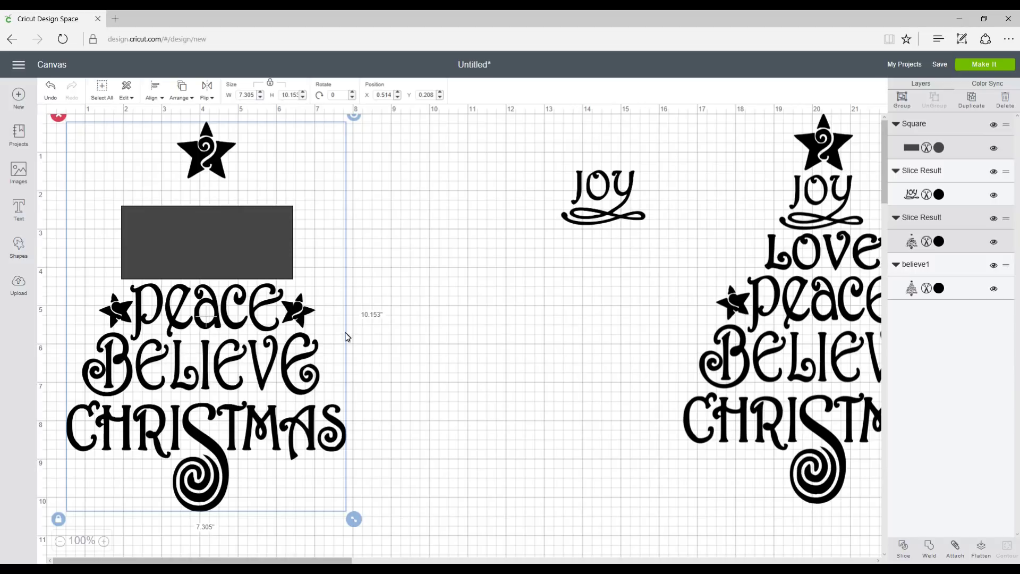
{"action": "left_click", "coordinate": [906, 550]}
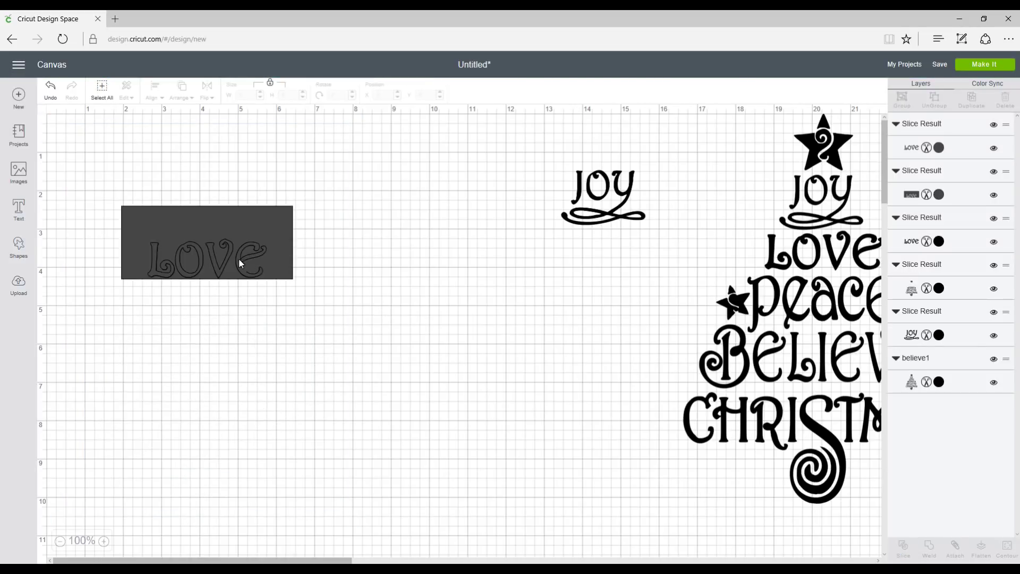
{"action": "left_click_drag", "start_coordinate": [228, 228], "coordinate": [450, 222]}
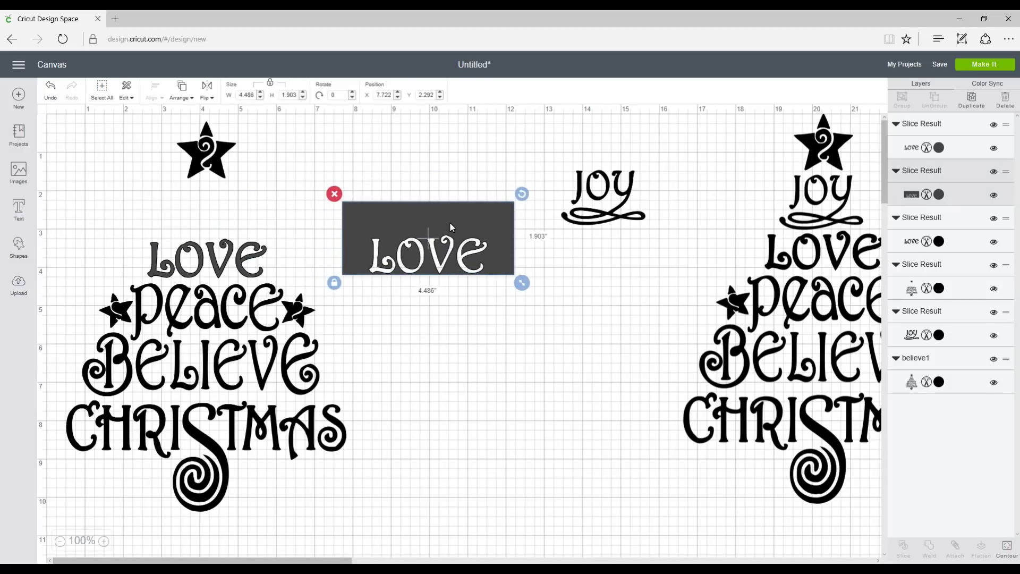
{"action": "key", "text": "Delete"}
Step: Delete the extra grey LOVE piece and move the black LOVE out below the separated JOY
{"action": "left_click_drag", "start_coordinate": [219, 275], "coordinate": [402, 256]}
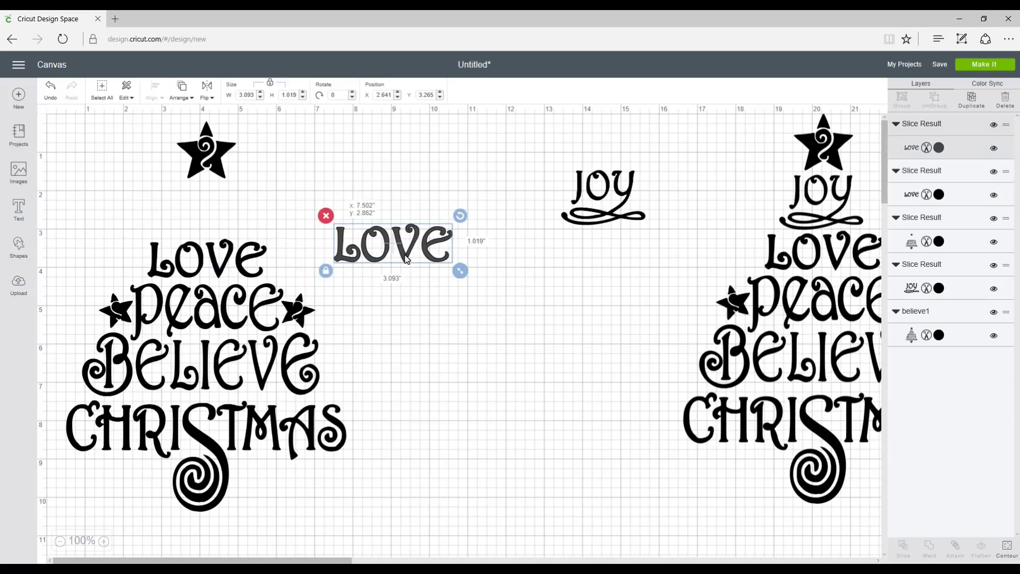
{"action": "key", "text": "Delete"}
{"action": "left_click_drag", "start_coordinate": [200, 261], "coordinate": [619, 279]}
{"action": "left_click", "coordinate": [416, 285]}
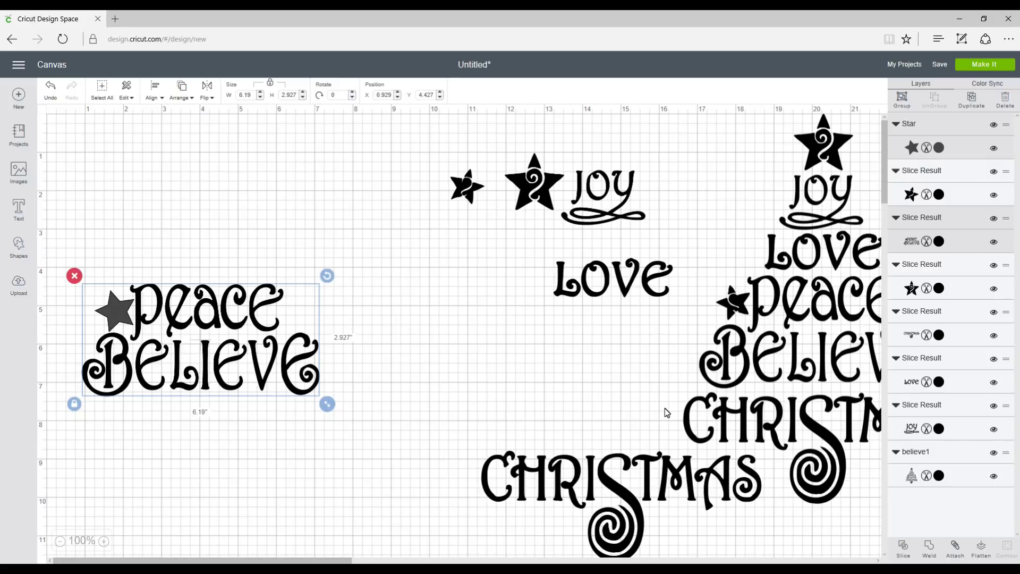
Step: Try to slice the small star beside PEACE out of the PEACE BELIEVE artwork using the star shape
{"action": "left_click", "coordinate": [903, 550]}
{"action": "left_click", "coordinate": [366, 298]}
{"action": "left_click_drag", "start_coordinate": [349, 269], "coordinate": [162, 450]}
{"action": "left_click_drag", "start_coordinate": [344, 428], "coordinate": [68, 270]}
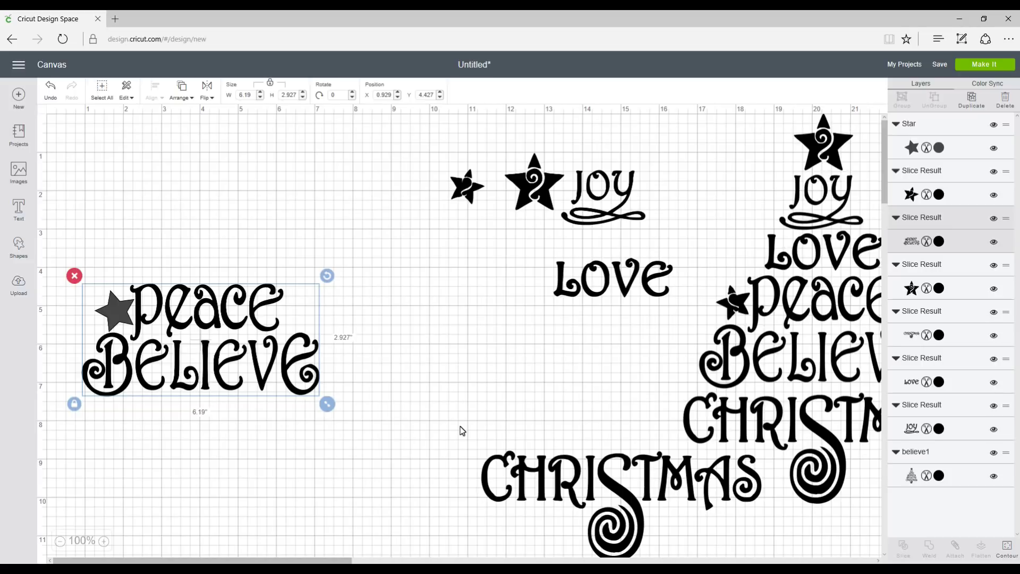
Step: Nudge the star shape slightly upward over the small star beside PEACE and slice it with the PEACE BELIEVE artwork
{"action": "mouse_move", "coordinate": [111, 312]}
{"action": "left_mouse_down"}
{"action": "mouse_move", "coordinate": [142, 231]}
{"action": "mouse_move", "coordinate": [110, 304]}
{"action": "left_mouse_up"}
{"action": "left_click_drag", "start_coordinate": [298, 259], "coordinate": [85, 414]}
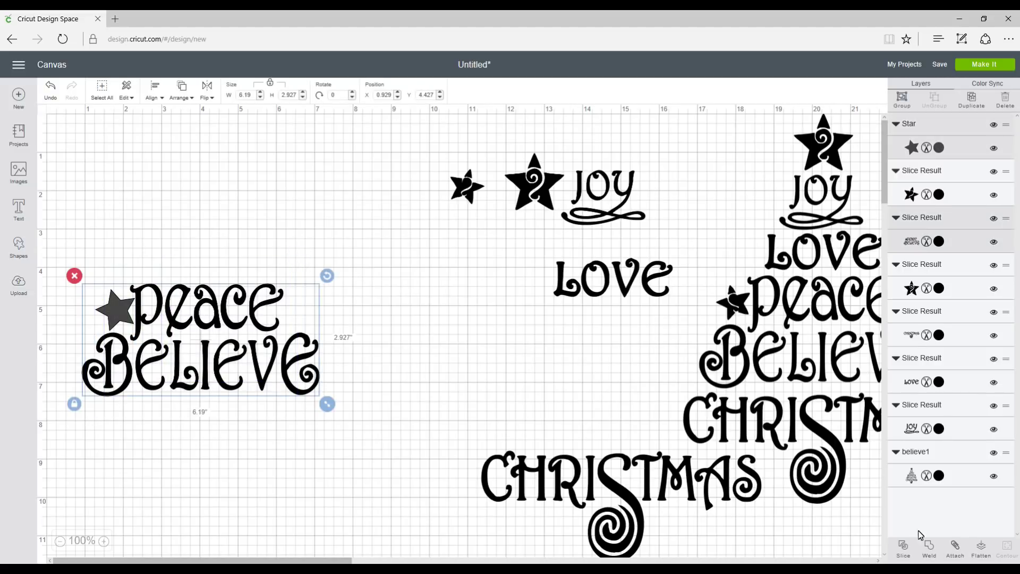
{"action": "left_click", "coordinate": [898, 546]}
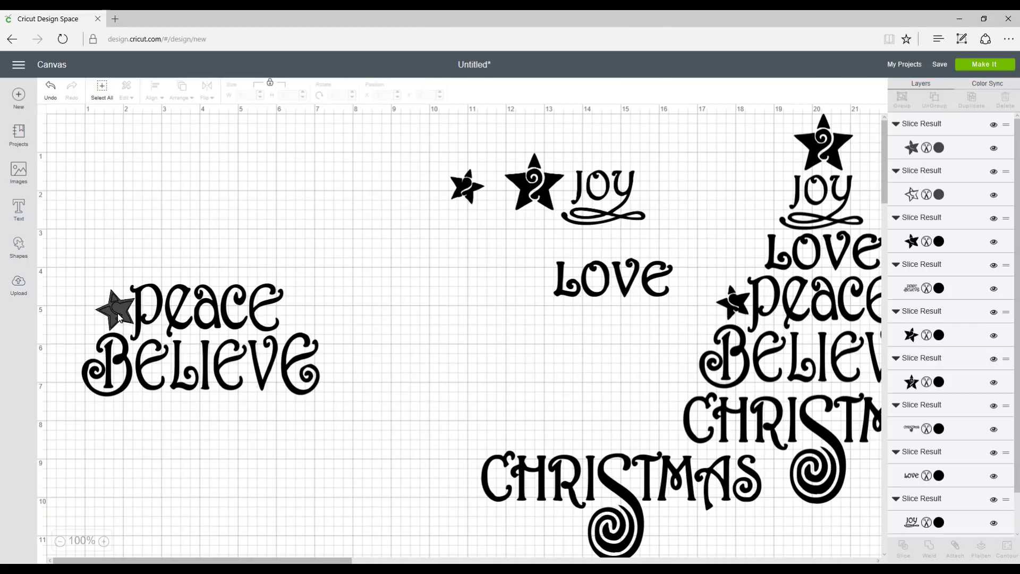
Step: Delete the two grey star leftovers and move the black small star out beside the other separated stars
{"action": "left_click_drag", "start_coordinate": [118, 312], "coordinate": [172, 223]}
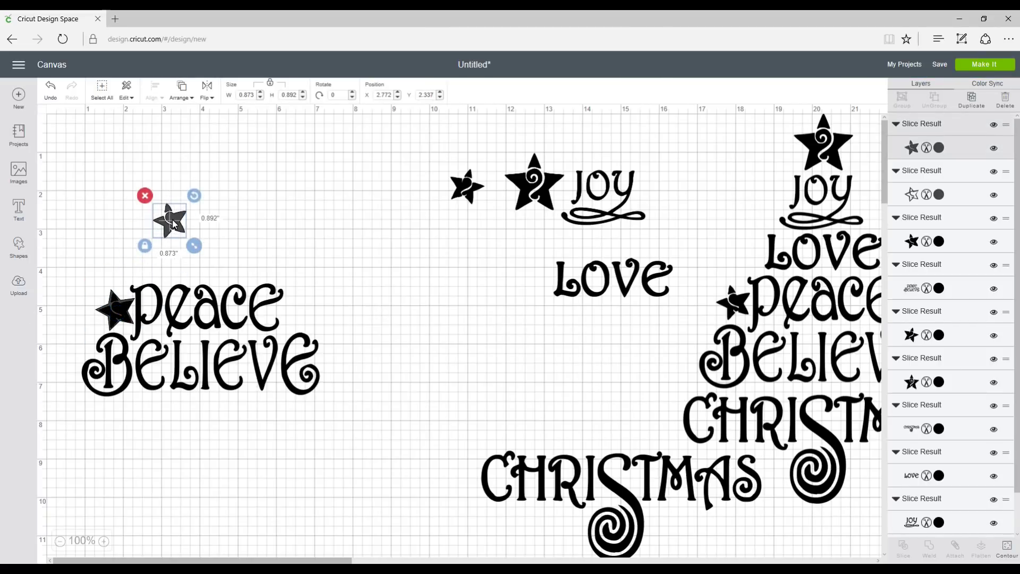
{"action": "key", "text": "Delete"}
{"action": "left_click_drag", "start_coordinate": [125, 309], "coordinate": [147, 208]}
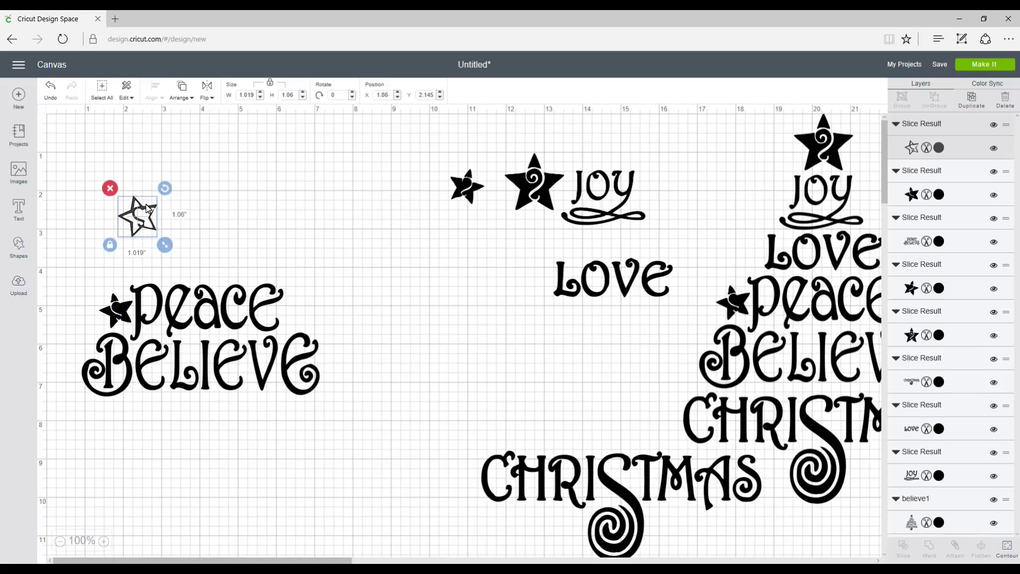
{"action": "key", "text": "Delete"}
{"action": "left_click_drag", "start_coordinate": [121, 311], "coordinate": [502, 246]}
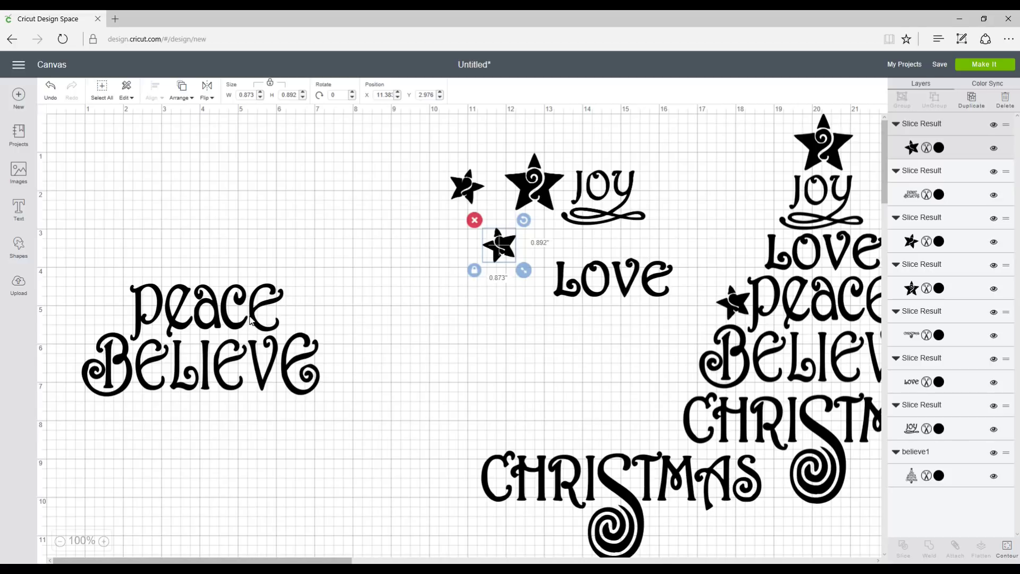
Step: Add a square over the ACE letters of PEACE, keeping it clear of BELIEVE, and slice it with the PEACE BELIEVE artwork
{"action": "left_click", "coordinate": [18, 247]}
{"action": "left_click", "coordinate": [62, 210]}
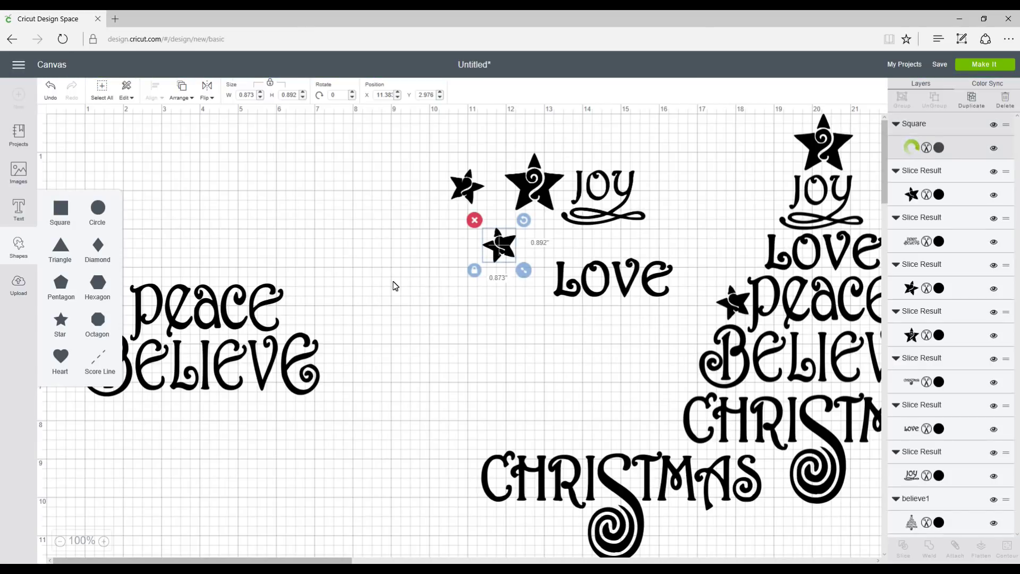
{"action": "left_click_drag", "start_coordinate": [205, 240], "coordinate": [294, 257]}
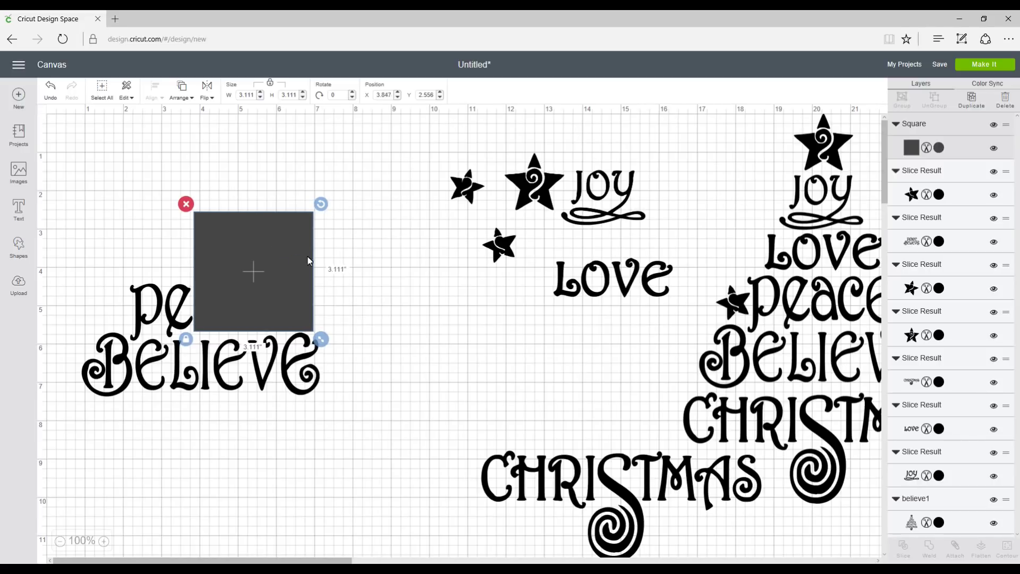
{"action": "left_click", "coordinate": [357, 266]}
{"action": "left_click_drag", "start_coordinate": [354, 208], "coordinate": [97, 423]}
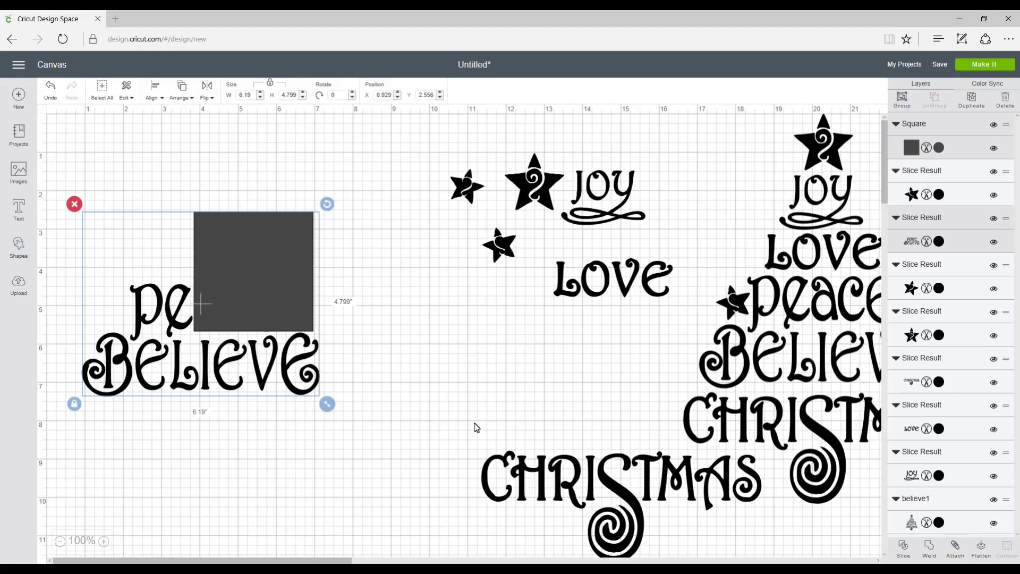
{"action": "left_click", "coordinate": [903, 548]}
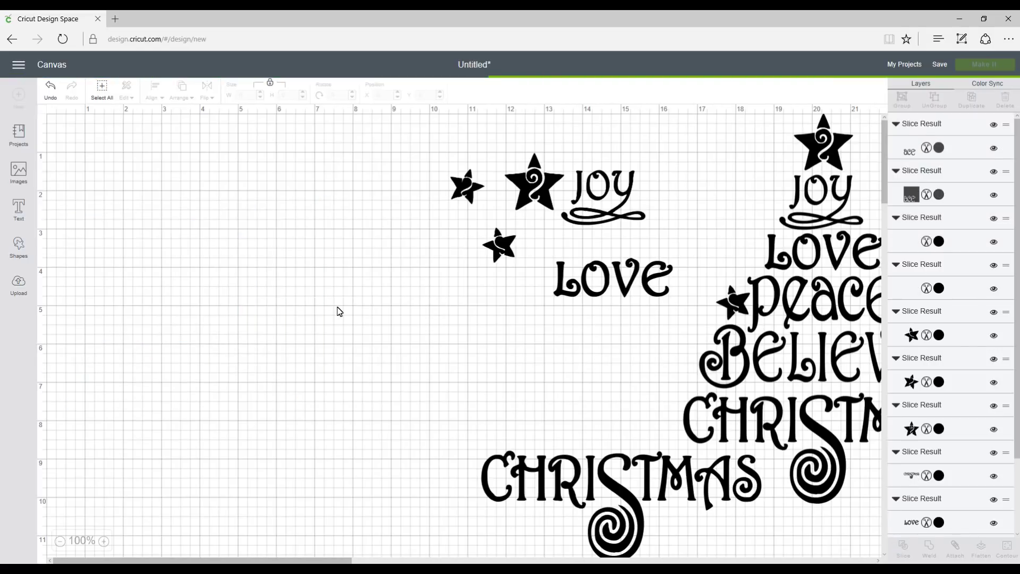
Step: Delete the grey square and grey ACE leftovers and move the black ACE up above the remaining PE BELIEVE artwork
{"action": "left_click_drag", "start_coordinate": [262, 244], "coordinate": [405, 281]}
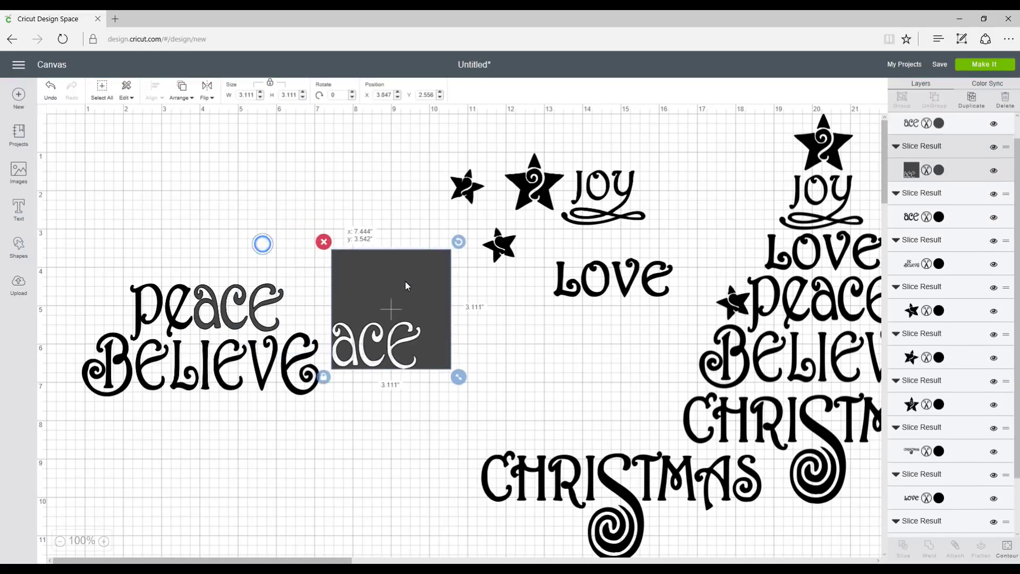
{"action": "key", "text": "Delete"}
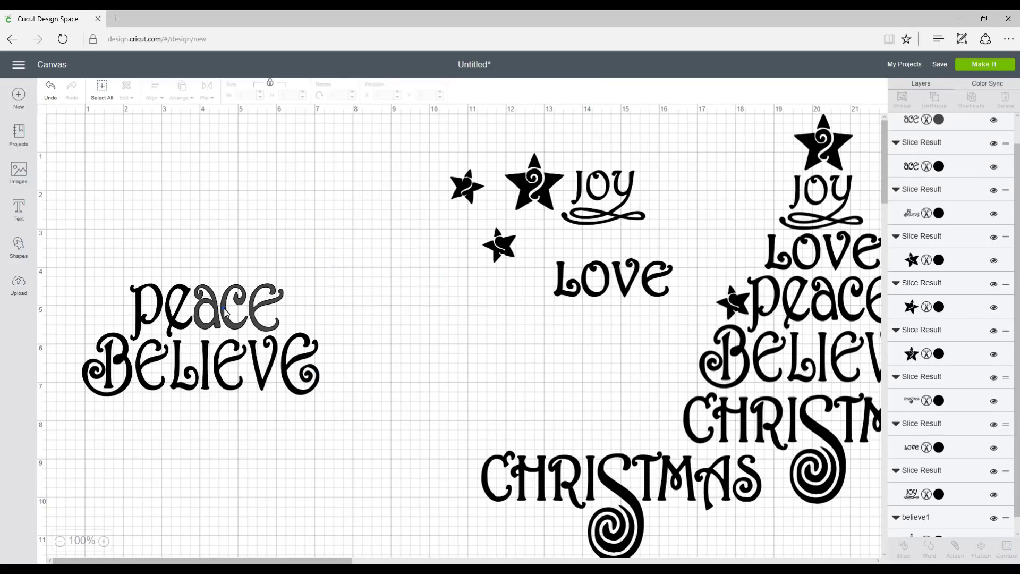
{"action": "key", "text": "ctrl+z"}
{"action": "left_click_drag", "start_coordinate": [255, 280], "coordinate": [295, 183]}
{"action": "left_click", "coordinate": [323, 258]}
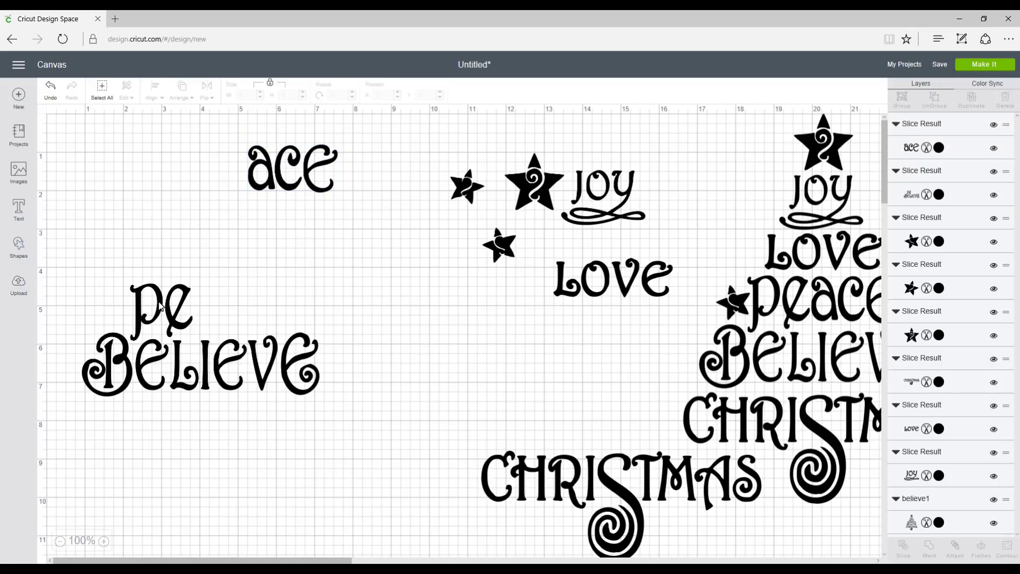
Step: Add a pentagon over the PE letters and rotate it to about 122.5 degrees
{"action": "left_click", "coordinate": [15, 247]}
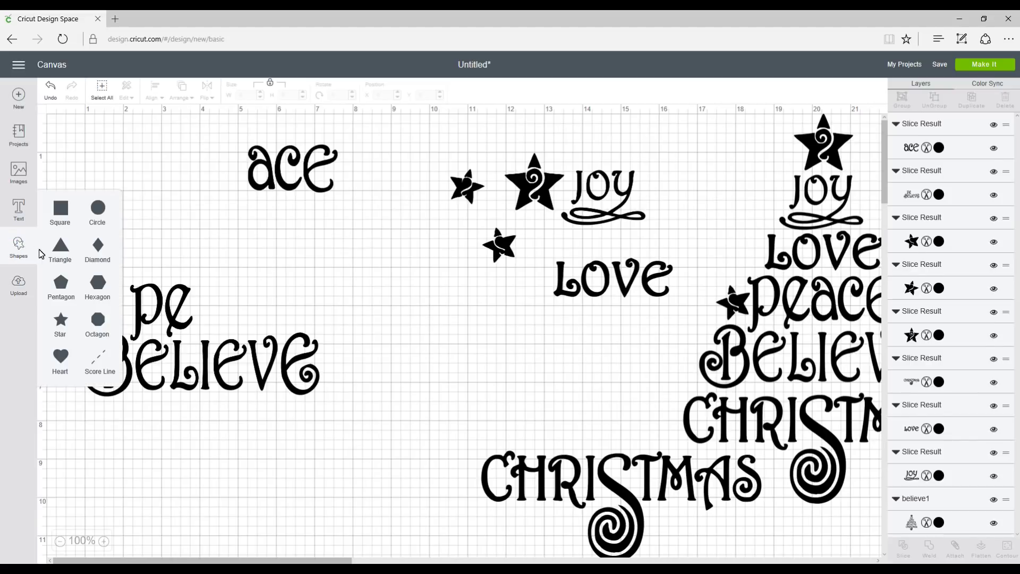
{"action": "left_click", "coordinate": [68, 288]}
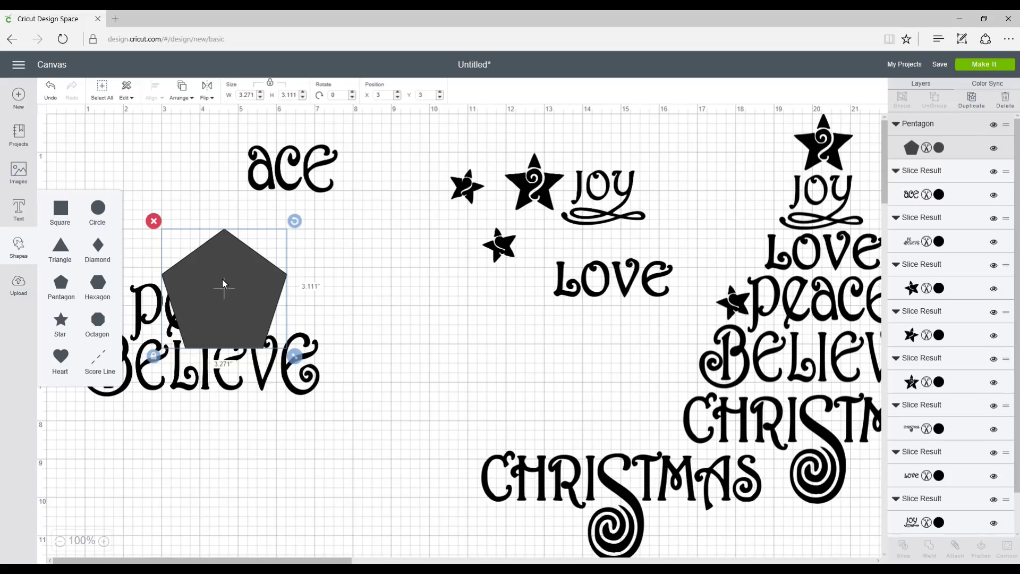
{"action": "left_click_drag", "start_coordinate": [223, 283], "coordinate": [158, 273]}
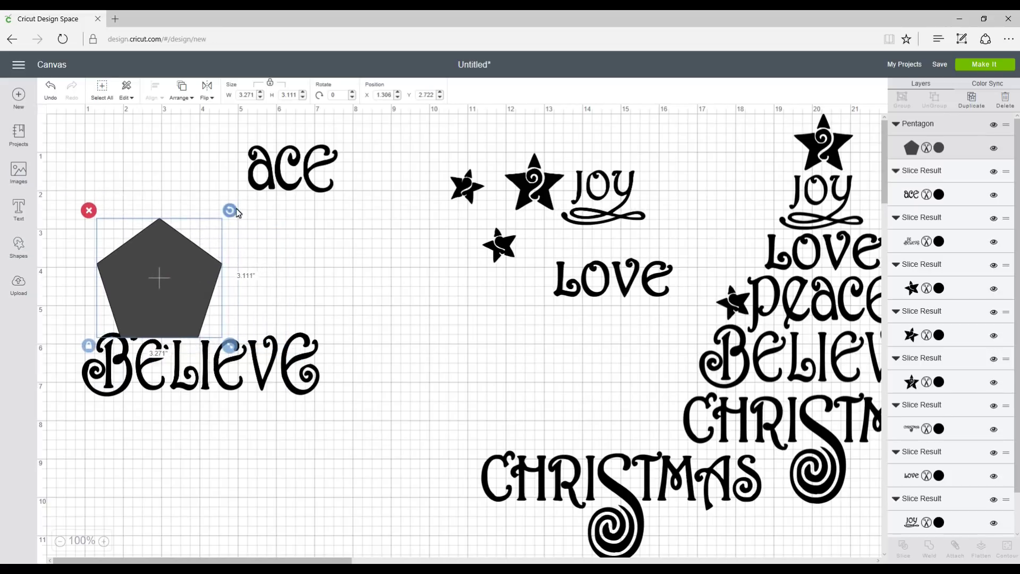
{"action": "left_click_drag", "start_coordinate": [236, 212], "coordinate": [308, 313]}
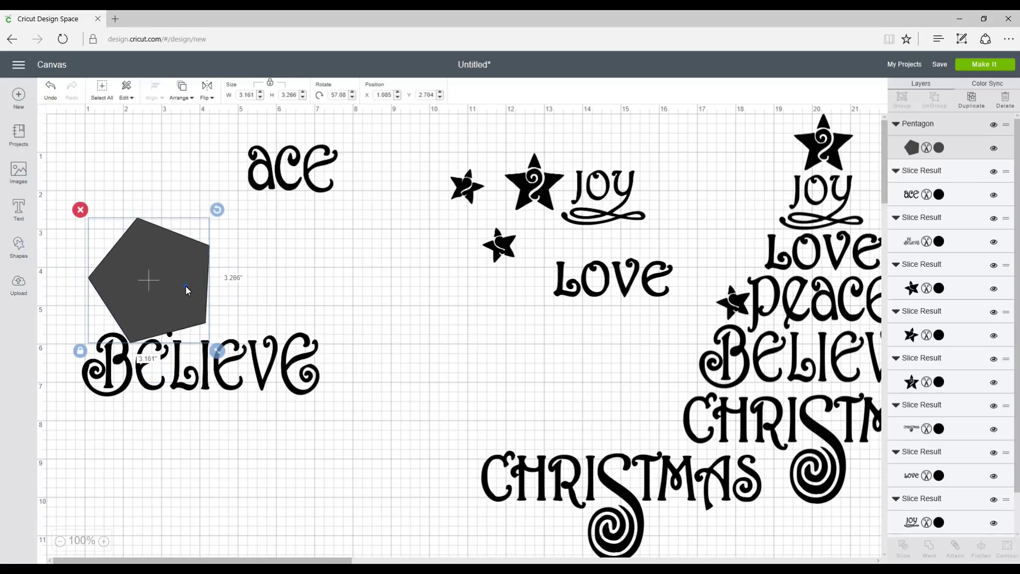
{"action": "left_click_drag", "start_coordinate": [218, 210], "coordinate": [184, 293]}
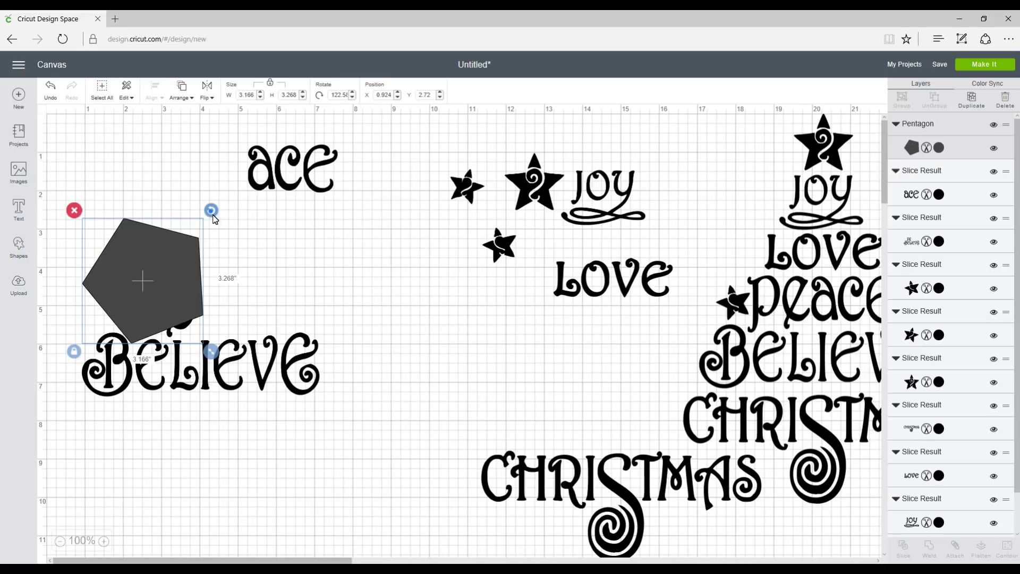
Step: Refine the pentagon to about 3.13 by 3.06 inches, rotated about 139 degrees, covering the PE letters while avoiding BELIEVE
{"action": "left_click_drag", "start_coordinate": [214, 219], "coordinate": [224, 227]}
{"action": "left_click_drag", "start_coordinate": [178, 268], "coordinate": [189, 271]}
{"action": "left_click_drag", "start_coordinate": [229, 350], "coordinate": [223, 349]}
{"action": "left_click_drag", "start_coordinate": [180, 289], "coordinate": [182, 293]}
{"action": "left_click_drag", "start_coordinate": [225, 213], "coordinate": [230, 220]}
{"action": "left_click_drag", "start_coordinate": [171, 283], "coordinate": [180, 297]}
{"action": "left_click", "coordinate": [275, 280]}
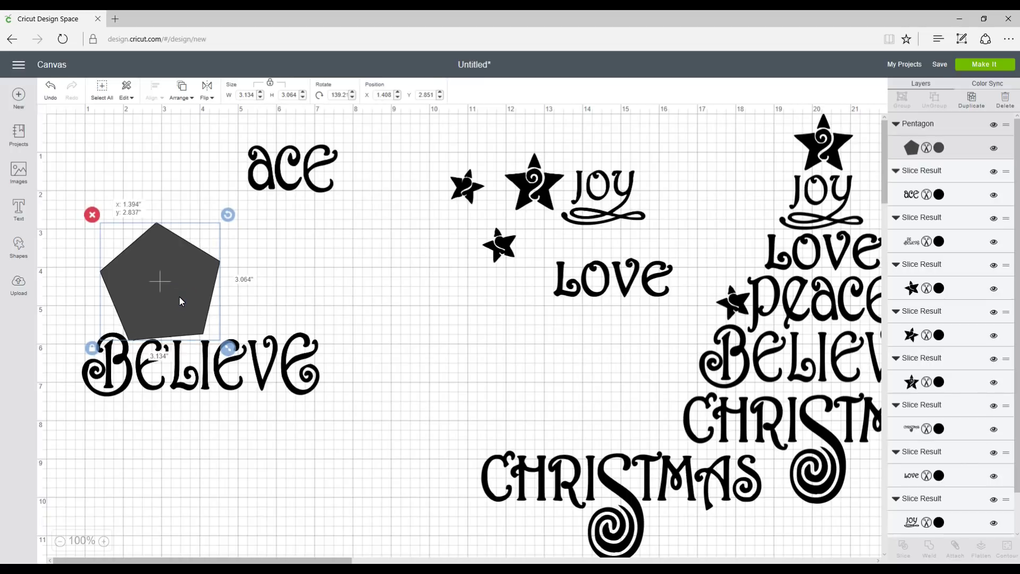
{"action": "left_click_drag", "start_coordinate": [180, 295], "coordinate": [179, 296]}
Step: Select the pentagon together with the PE BELIEVE artwork and slice them
{"action": "left_click", "coordinate": [299, 287]}
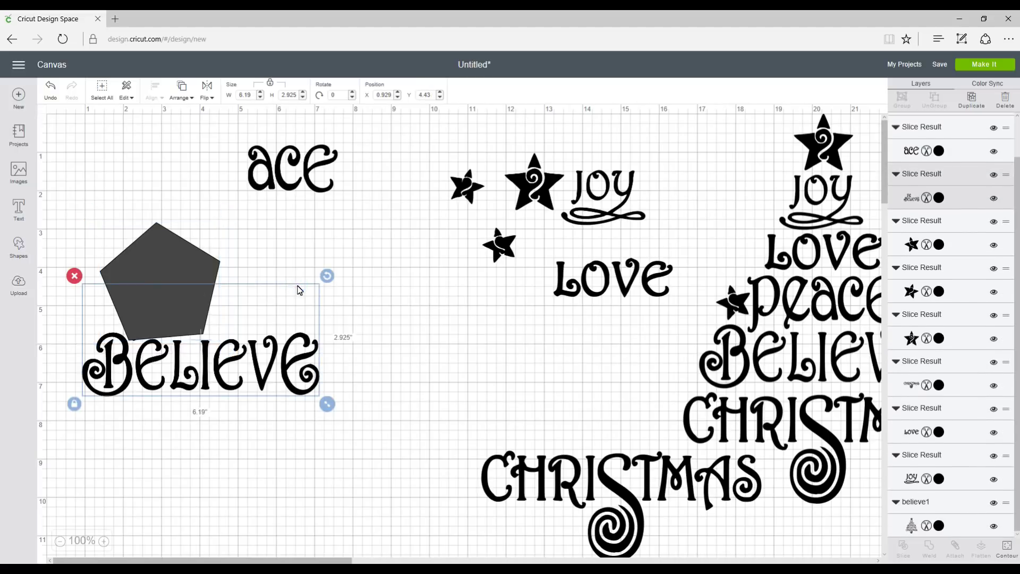
{"action": "left_click", "coordinate": [273, 246]}
{"action": "left_click", "coordinate": [185, 268]}
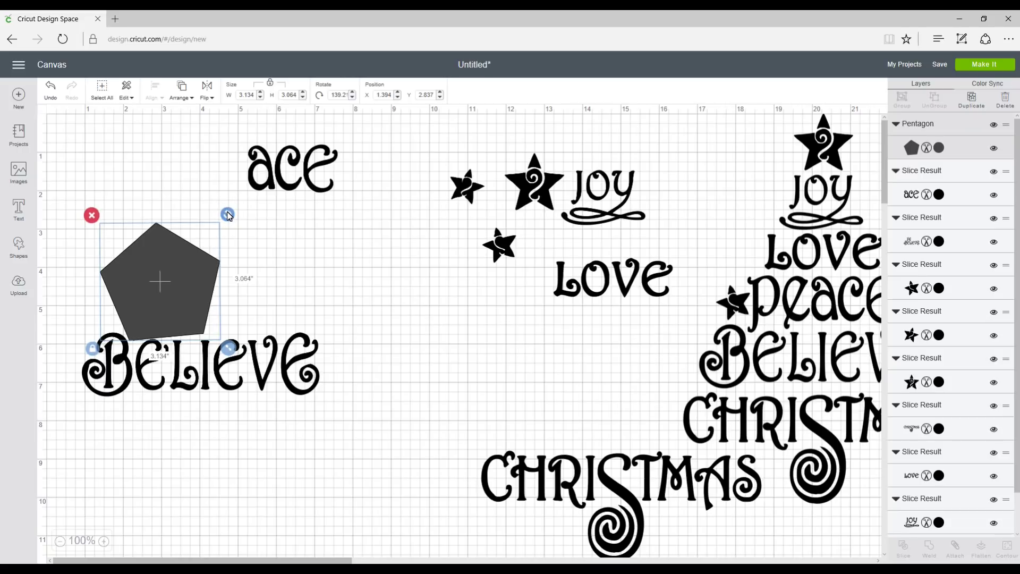
{"action": "left_click", "coordinate": [268, 290]}
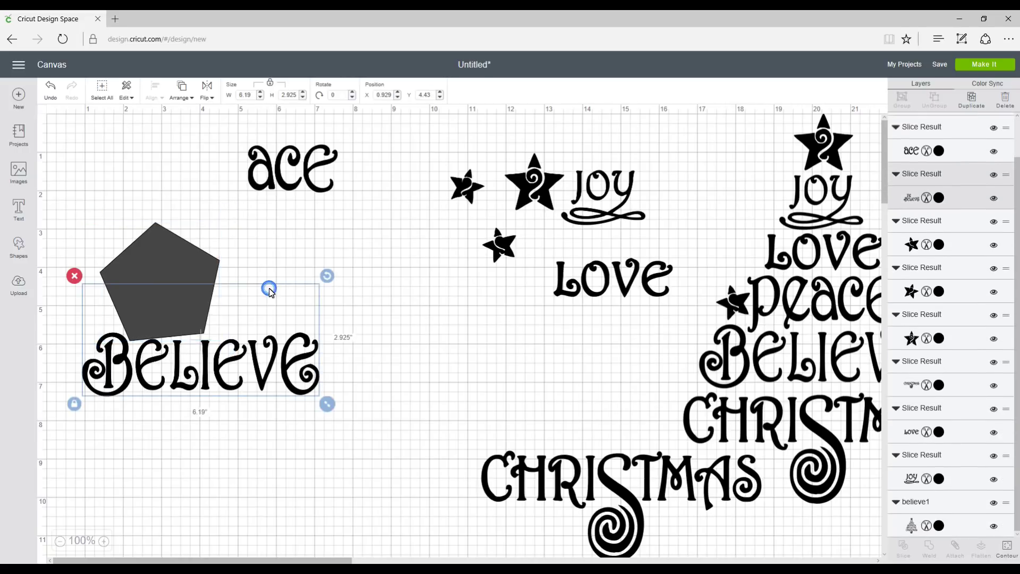
{"action": "left_click", "coordinate": [286, 201]}
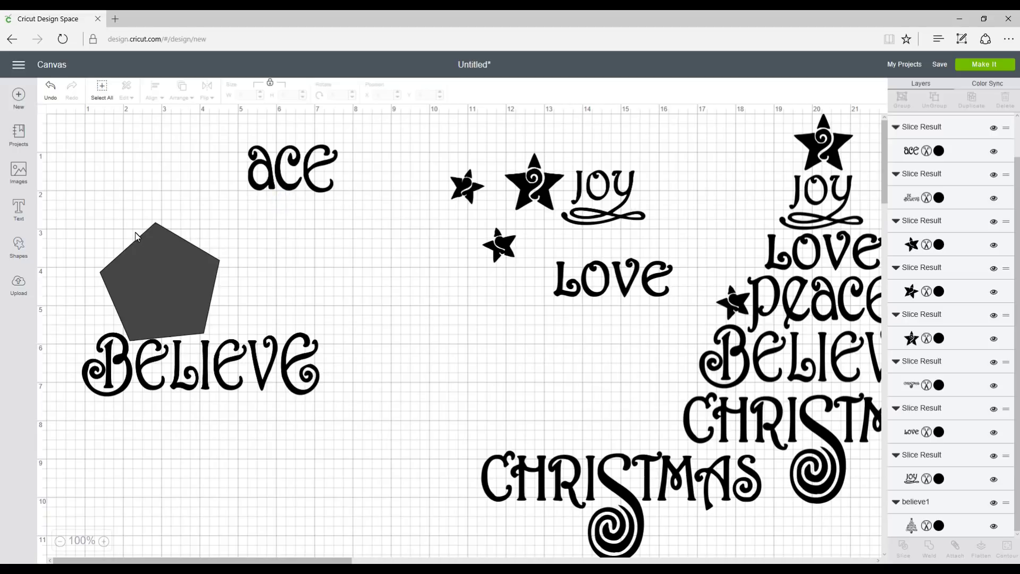
{"action": "left_click_drag", "start_coordinate": [59, 234], "coordinate": [342, 425]}
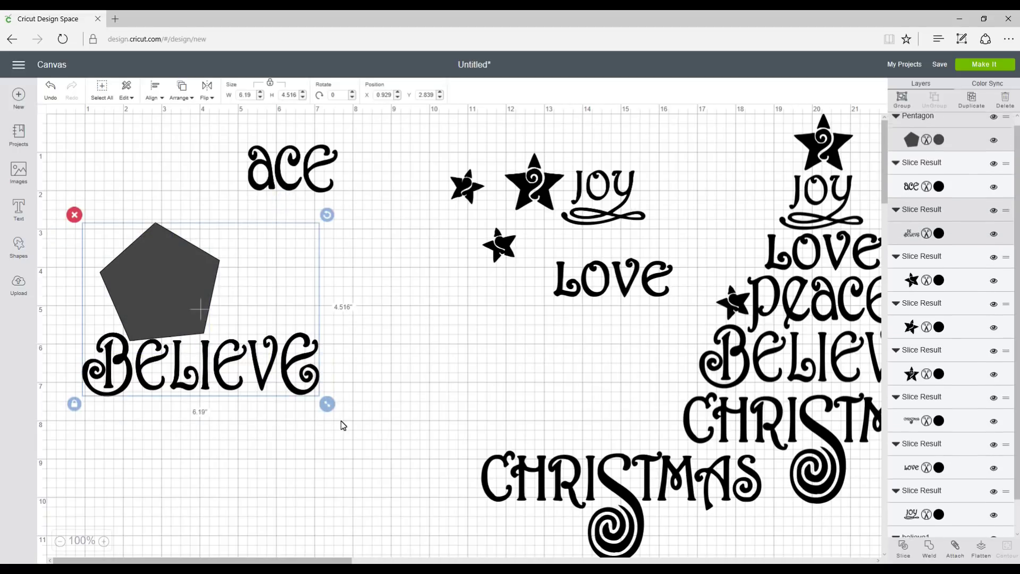
{"action": "left_click", "coordinate": [901, 547]}
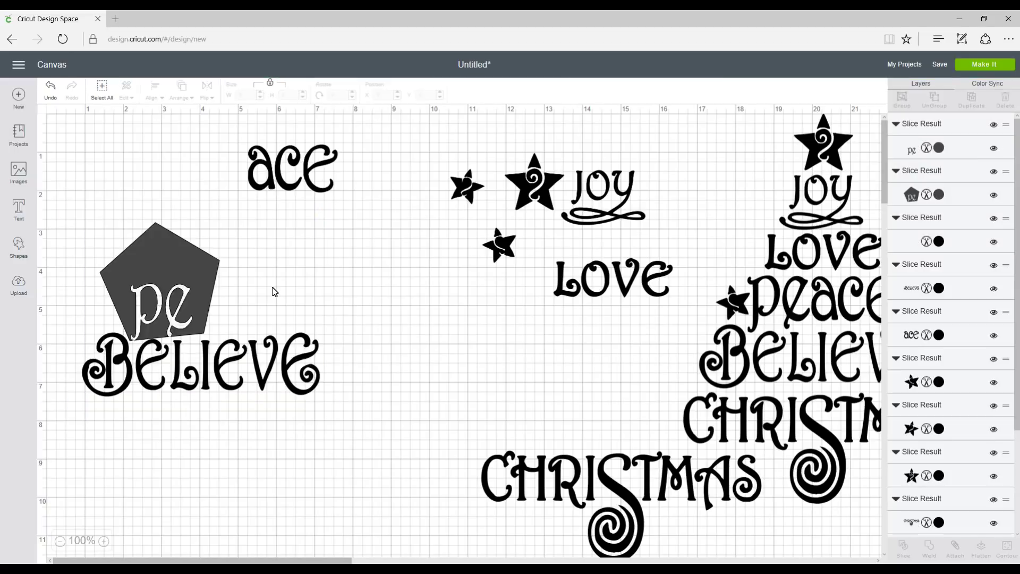
Step: Delete the grey pentagon and grey PE leftovers and move the black PE in front of ACE to spell PEACE
{"action": "left_click", "coordinate": [166, 268]}
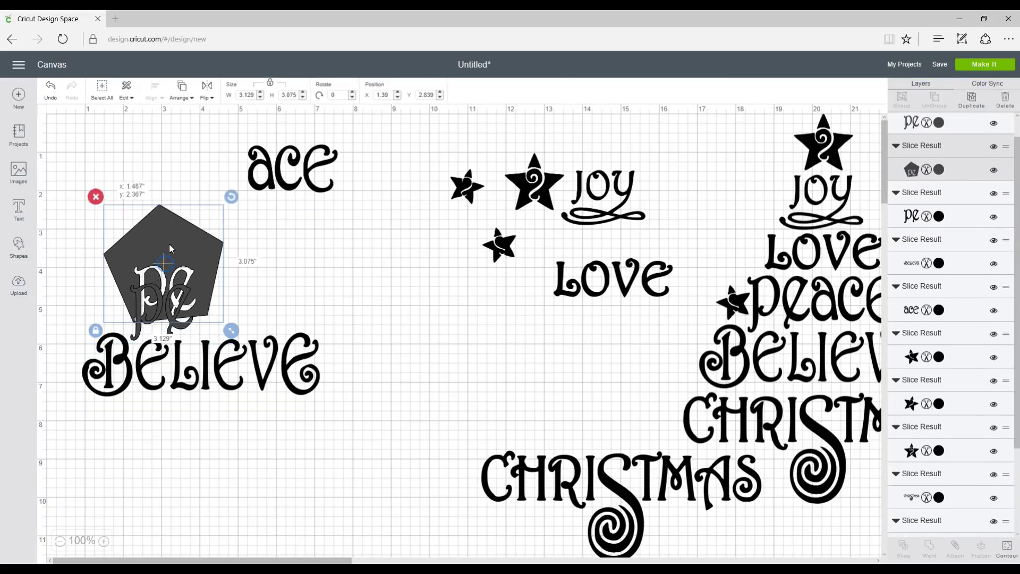
{"action": "key", "text": "Delete"}
{"action": "left_click", "coordinate": [157, 298]}
{"action": "left_click_drag", "start_coordinate": [157, 298], "coordinate": [157, 252]}
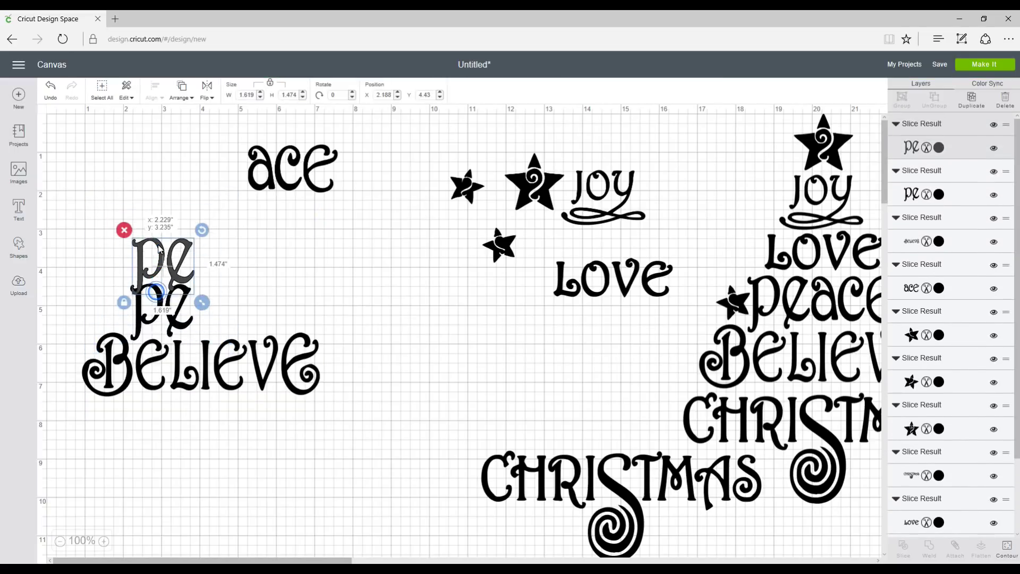
{"action": "key", "text": "Delete"}
{"action": "left_click_drag", "start_coordinate": [157, 310], "coordinate": [211, 168]}
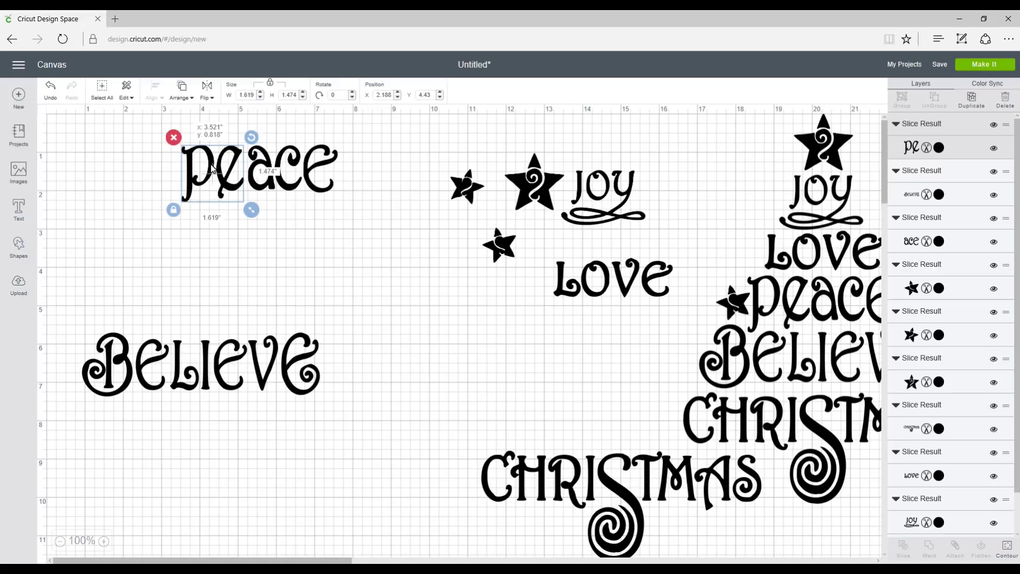
Step: Select the PE and ACE pieces and weld them into one word
{"action": "left_click", "coordinate": [151, 137]}
{"action": "left_click_drag", "start_coordinate": [169, 136], "coordinate": [338, 222]}
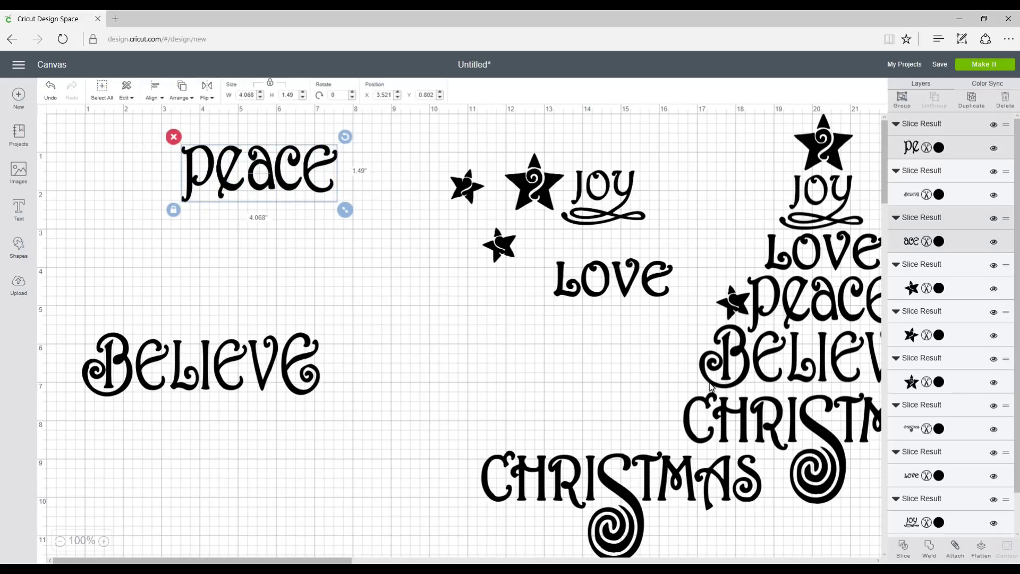
{"action": "left_click", "coordinate": [929, 546]}
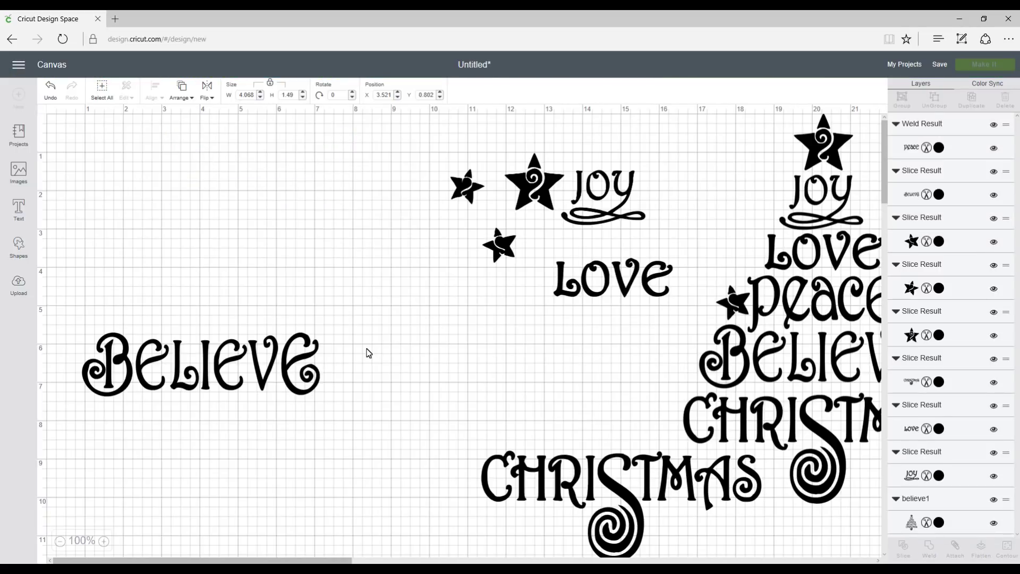
Step: Rearrange the separated words PEACE, BELIEVE, JOY, LOVE and CHRISTMAS beside the full tree copy
{"action": "left_click", "coordinate": [295, 182]}
{"action": "left_click_drag", "start_coordinate": [261, 373], "coordinate": [303, 385]}
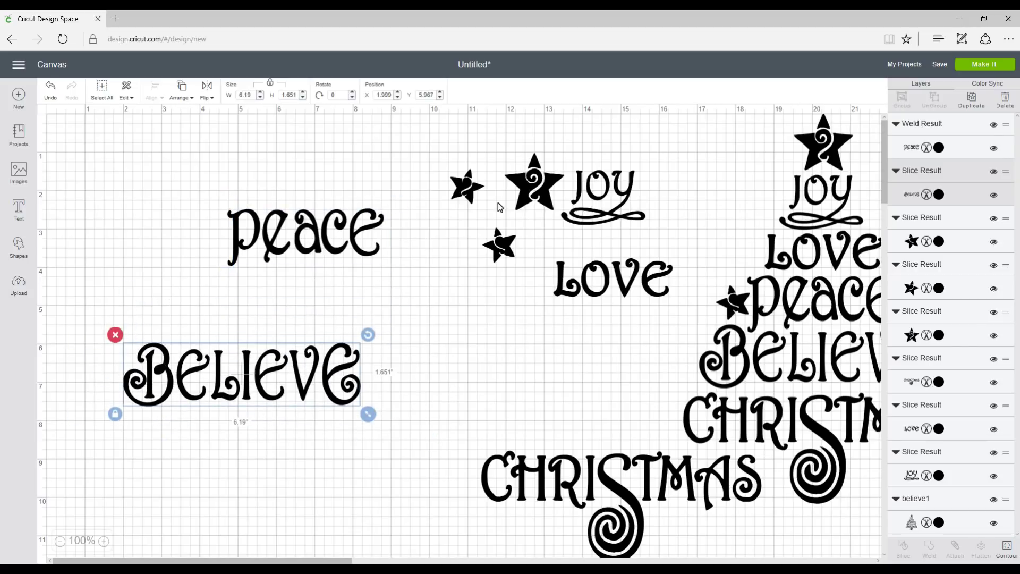
{"action": "left_click_drag", "start_coordinate": [594, 189], "coordinate": [458, 309]}
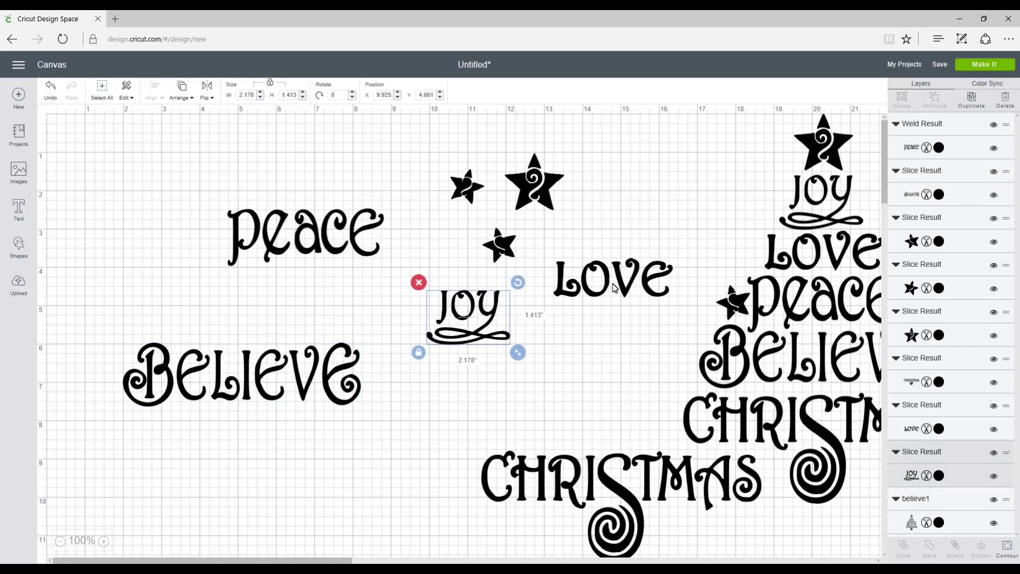
{"action": "left_click_drag", "start_coordinate": [614, 288], "coordinate": [369, 314]}
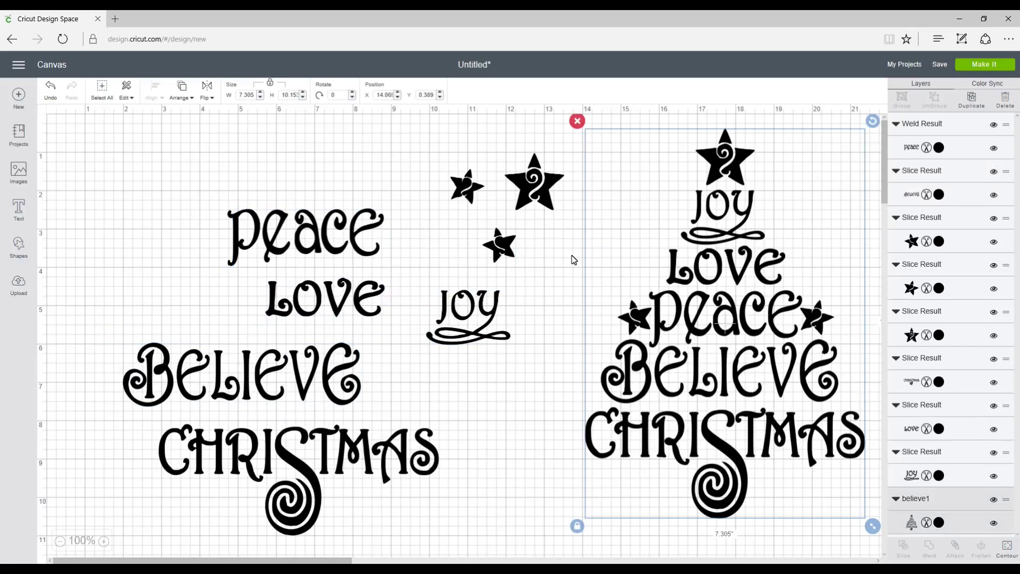
{"action": "left_click", "coordinate": [573, 258]}
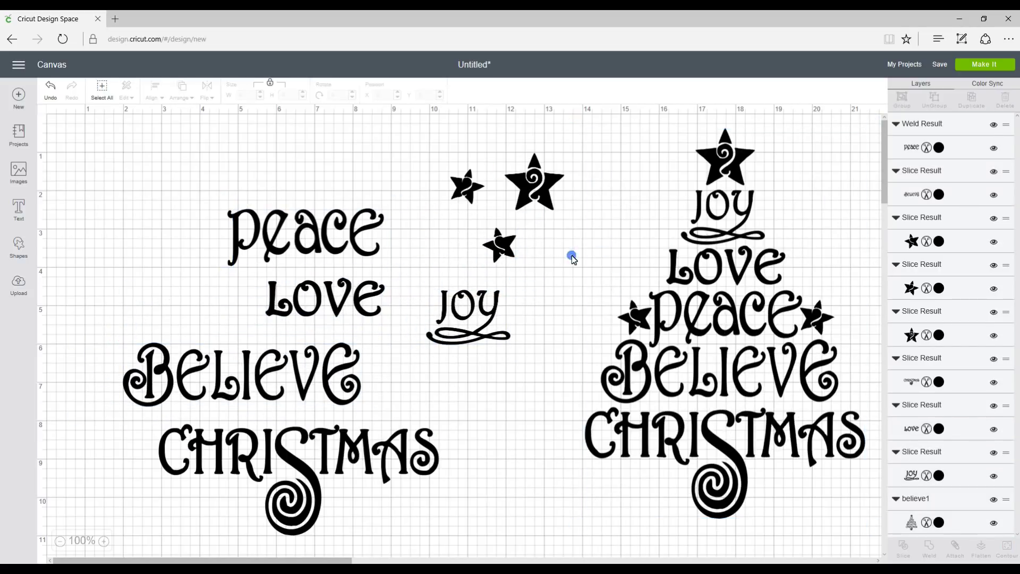
Step: Recolor the lower small separated star red (#E6212E)
{"action": "left_click", "coordinate": [533, 192]}
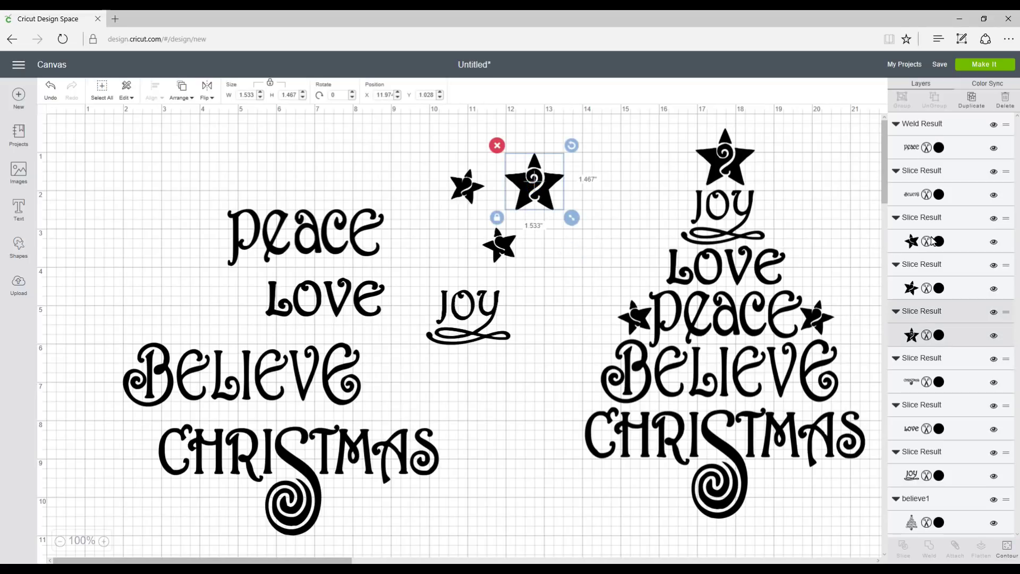
{"action": "left_click", "coordinate": [939, 242]}
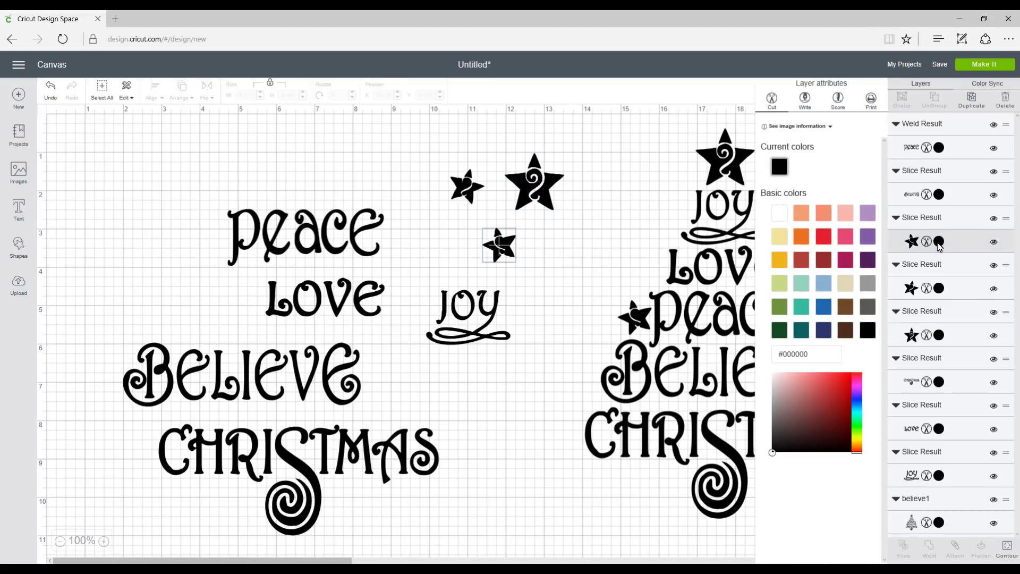
{"action": "left_click", "coordinate": [821, 237]}
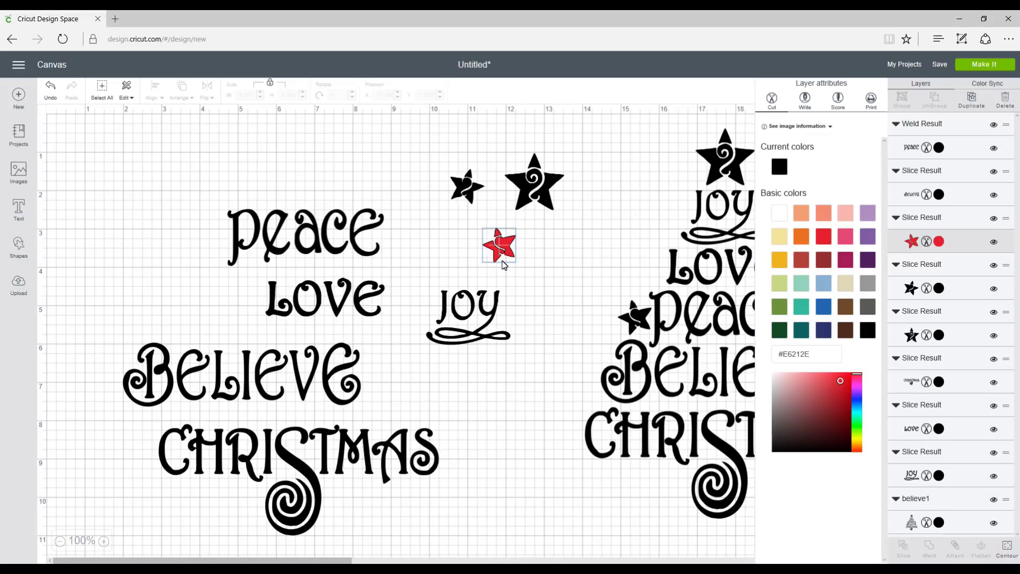
Step: Use Color Sync to match the other small star and the large star to the red star
{"action": "left_click", "coordinate": [994, 85]}
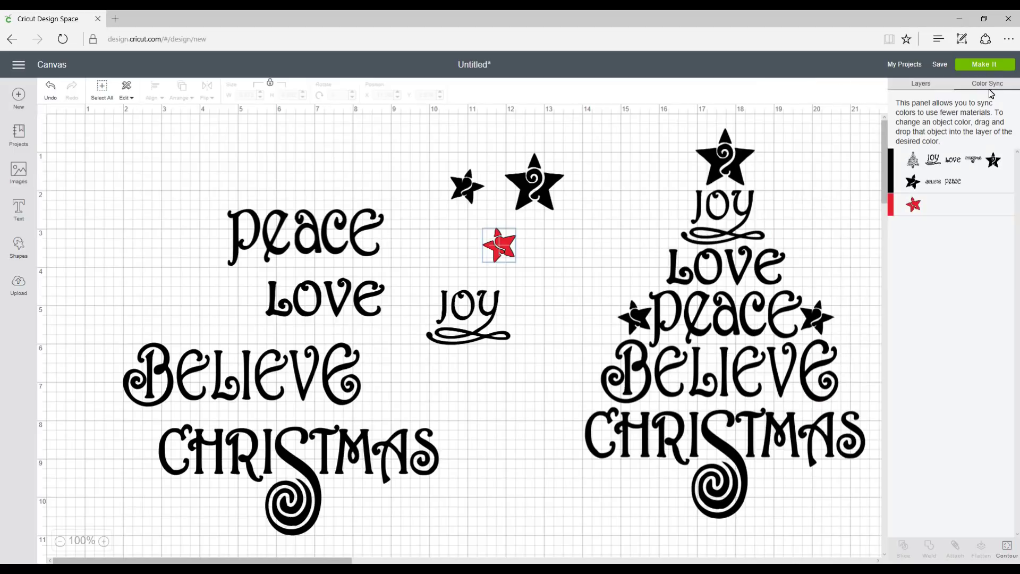
{"action": "left_click_drag", "start_coordinate": [912, 182], "coordinate": [914, 205]}
{"action": "left_click_drag", "start_coordinate": [993, 159], "coordinate": [944, 211]}
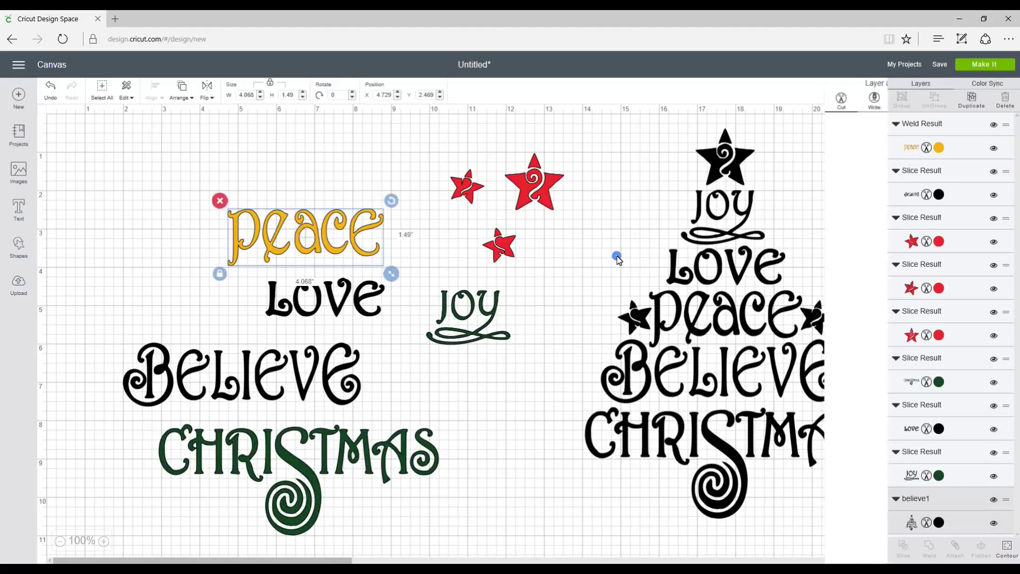
Step: Select the full tree copy and display the artwork grouped by color in Color Sync
{"action": "left_click", "coordinate": [616, 255]}
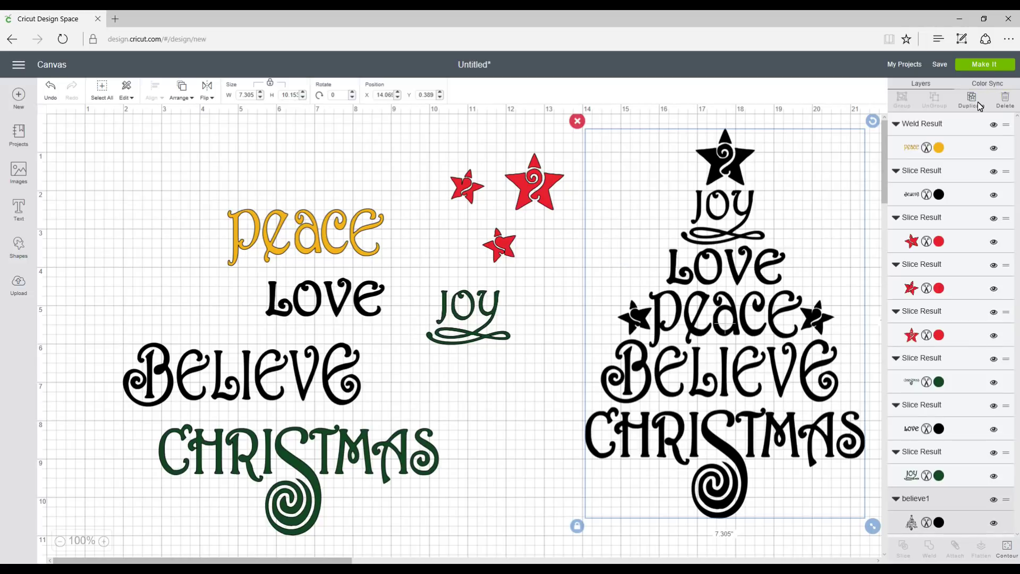
{"action": "left_click", "coordinate": [991, 84]}
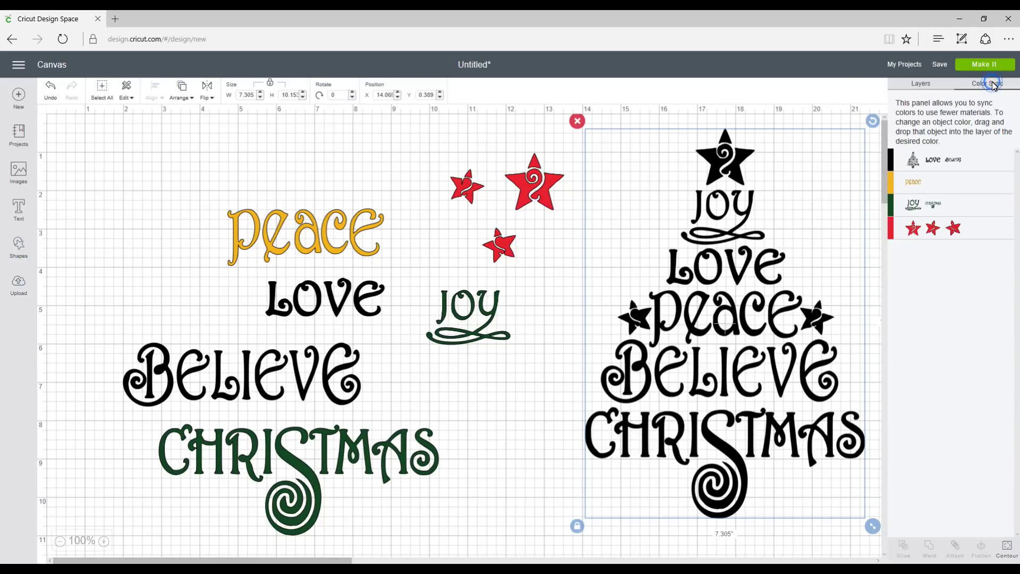
Step: Recolor JOY and CHRISTMAS gold to match PEACE, and recolor LOVE and BELIEVE dark green (#144923)
{"action": "left_click_drag", "start_coordinate": [916, 210], "coordinate": [916, 190]}
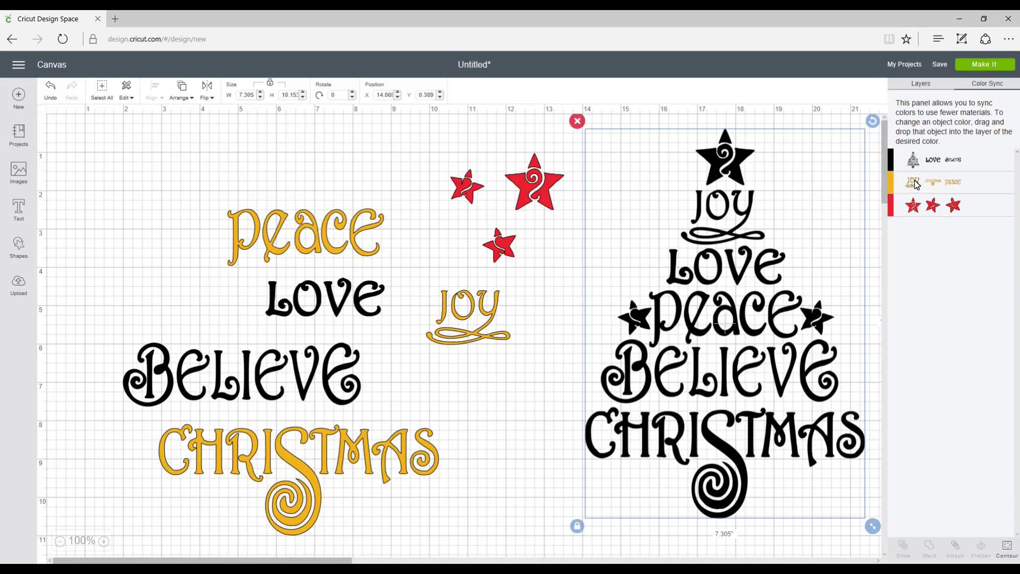
{"action": "left_click", "coordinate": [921, 84]}
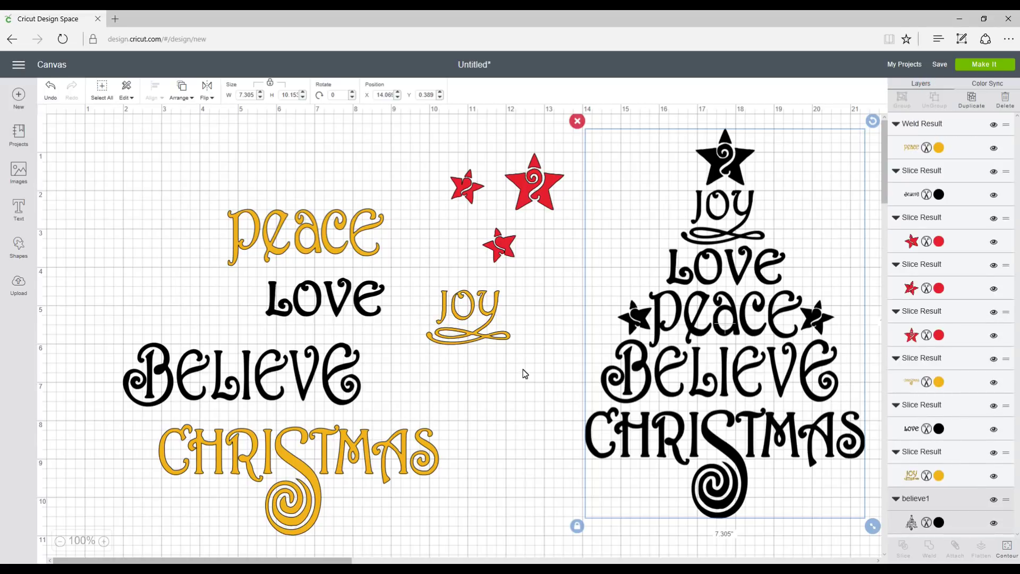
{"action": "left_click", "coordinate": [938, 429]}
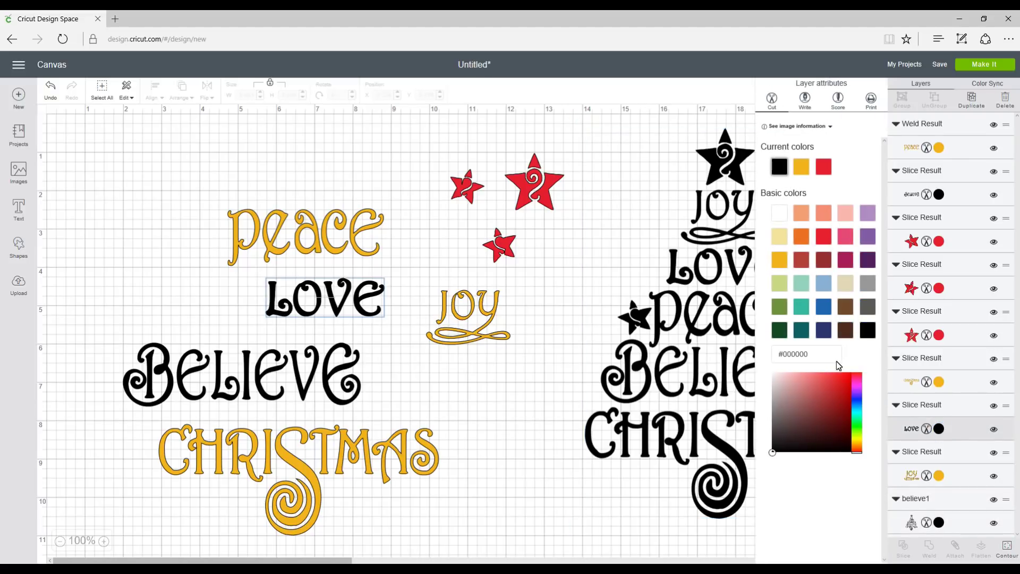
{"action": "left_click", "coordinate": [777, 331]}
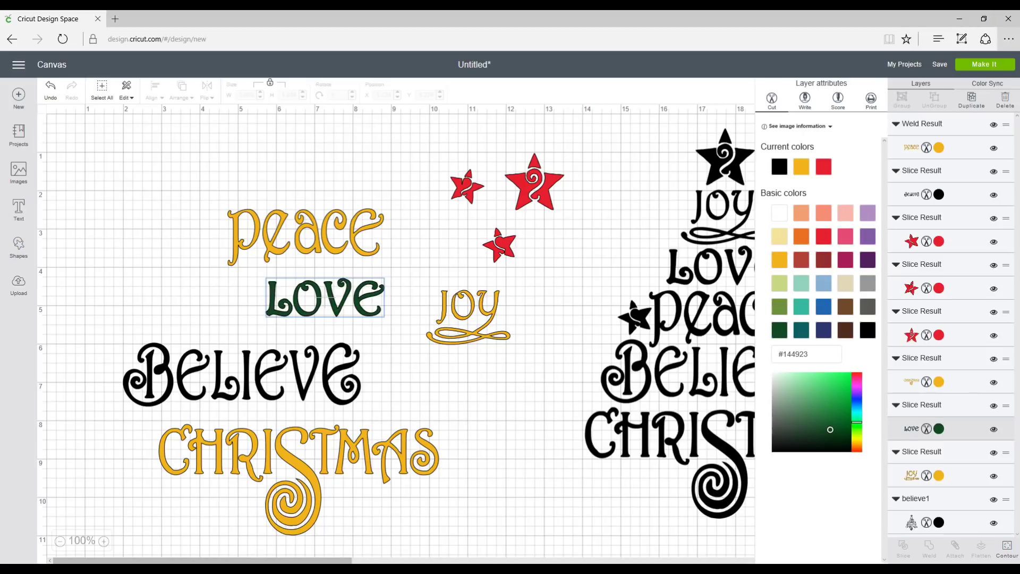
{"action": "left_click", "coordinate": [982, 85]}
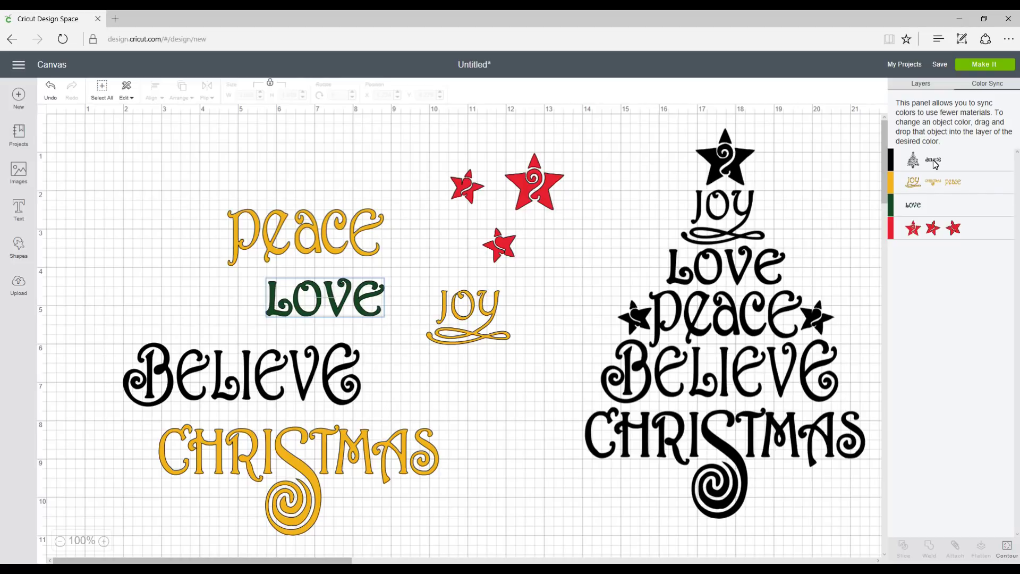
{"action": "left_click_drag", "start_coordinate": [933, 160], "coordinate": [917, 210]}
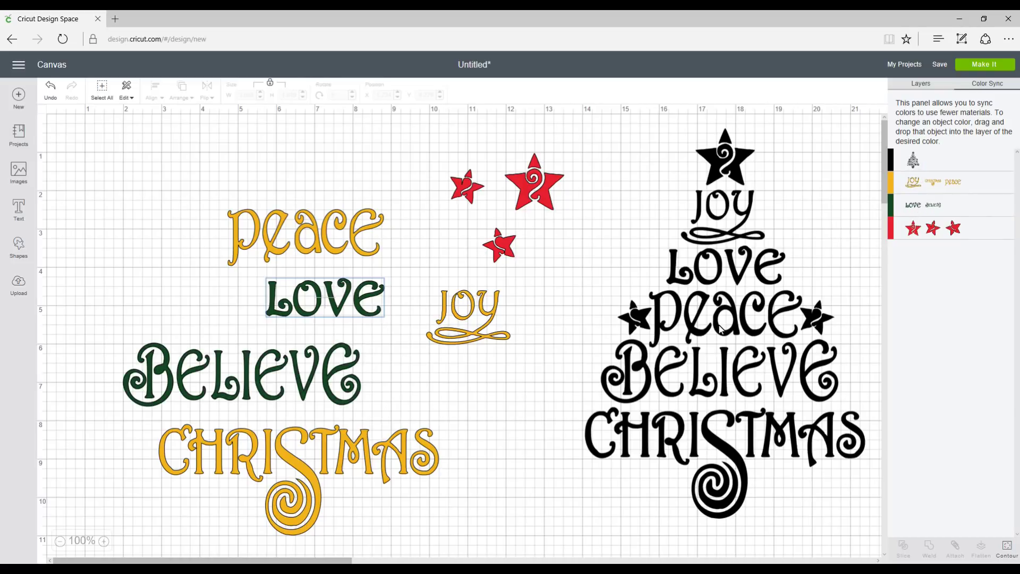
Step: Reposition the full black tree copy closer to the separated words, at about X 13.07, Y 0.75
{"action": "left_click_drag", "start_coordinate": [652, 326], "coordinate": [615, 320]}
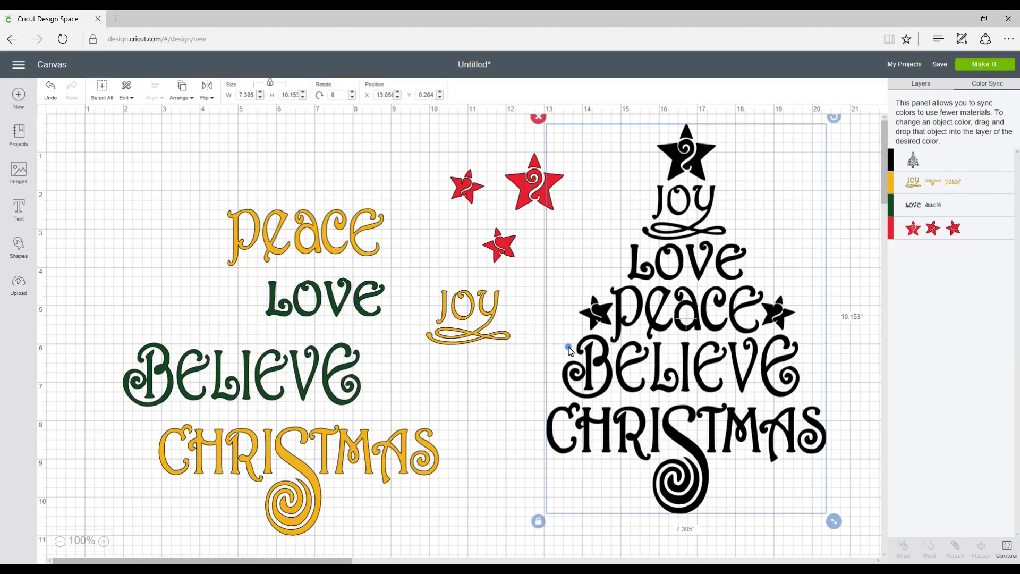
{"action": "left_click", "coordinate": [409, 316]}
{"action": "left_click_drag", "start_coordinate": [690, 264], "coordinate": [691, 282]}
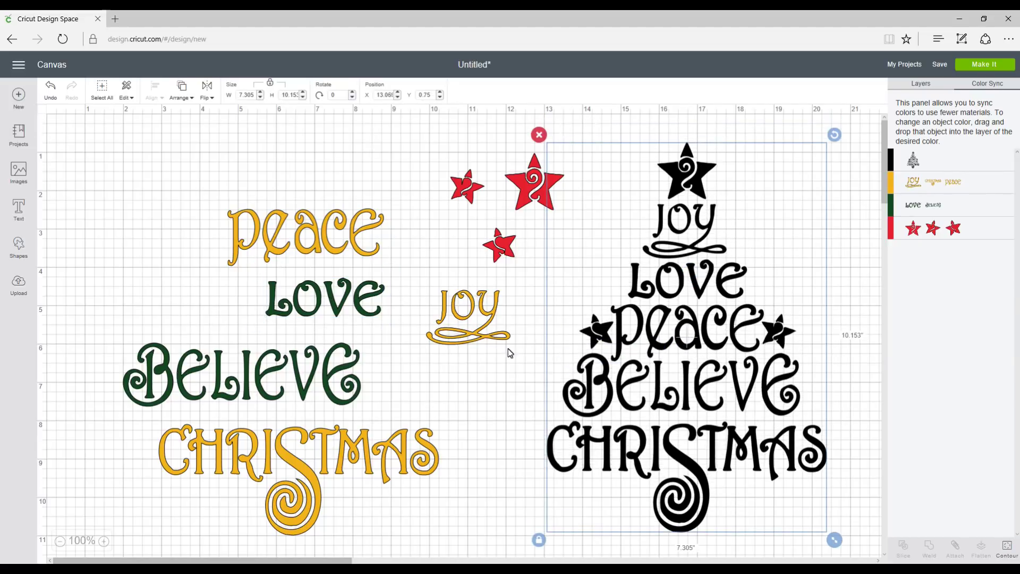
{"action": "left_click", "coordinate": [490, 371]}
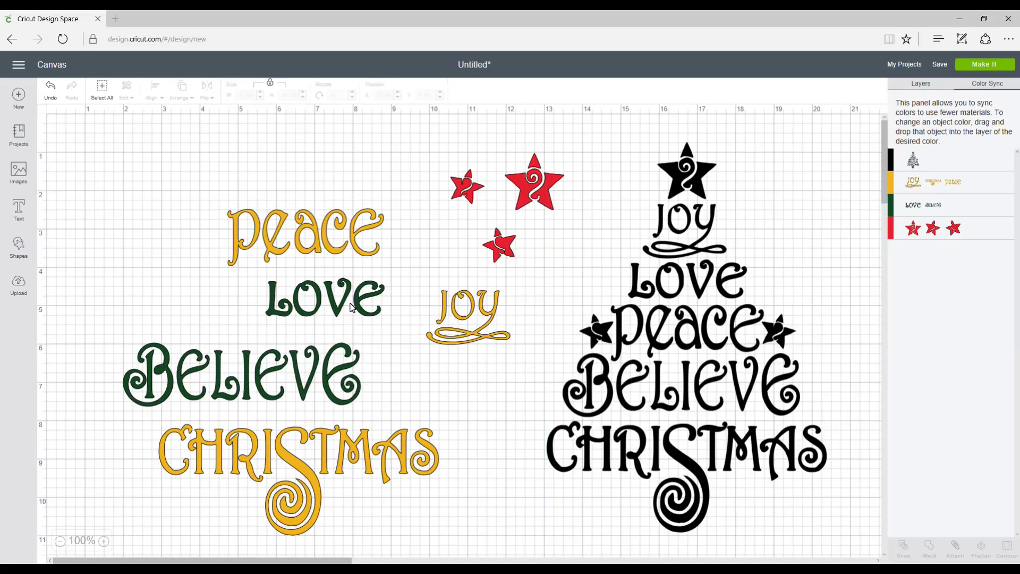
Step: Place the green LOVE and BELIEVE exactly over their matching words in the black tree copy
{"action": "left_click", "coordinate": [633, 285]}
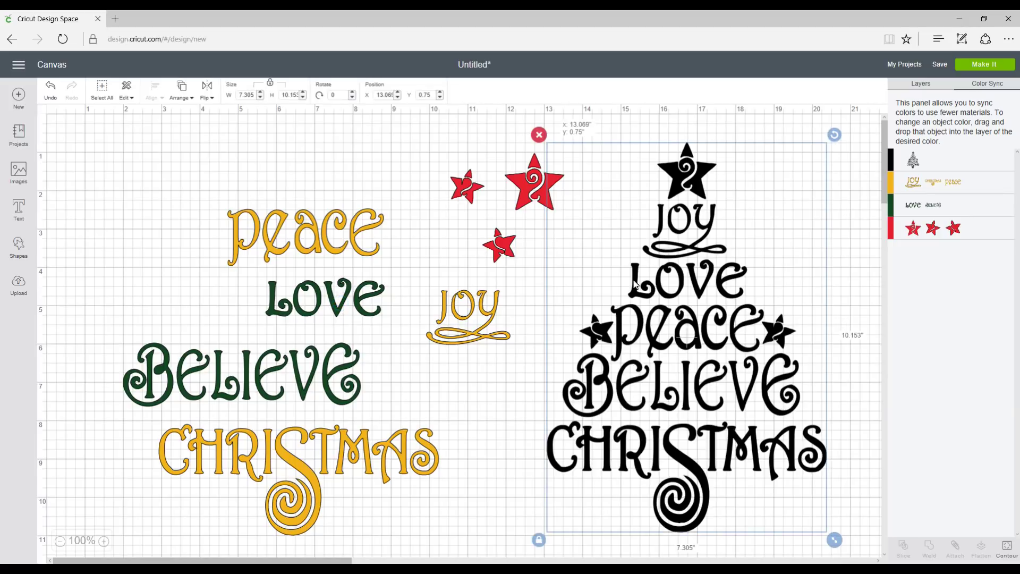
{"action": "left_click_drag", "start_coordinate": [378, 298], "coordinate": [467, 303]}
{"action": "left_click_drag", "start_coordinate": [748, 283], "coordinate": [748, 278]}
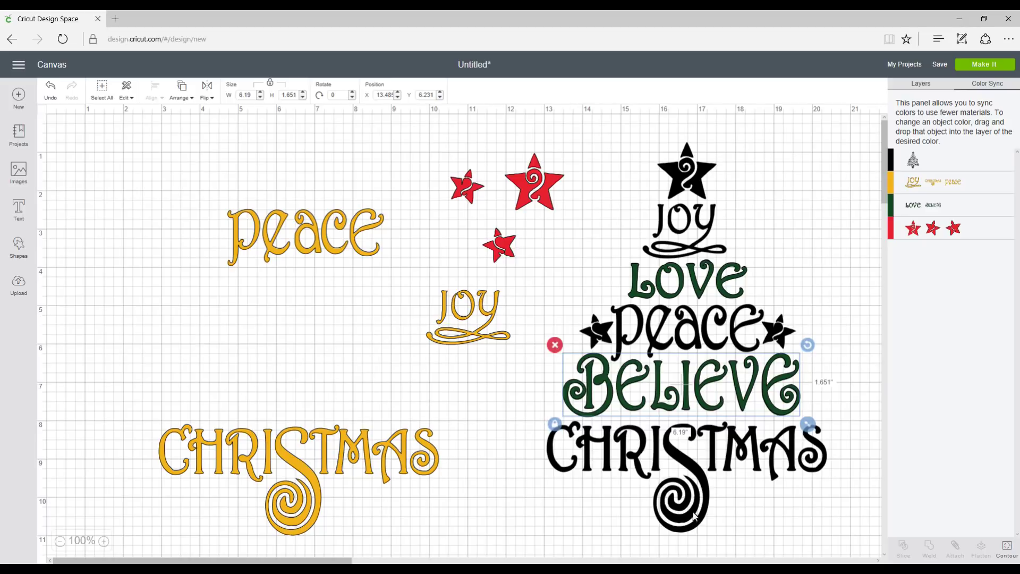
Step: Move the black tree copy away onto the gold words, and weld the green LOVE and BELIEVE together
{"action": "left_click_drag", "start_coordinate": [590, 499], "coordinate": [271, 482]}
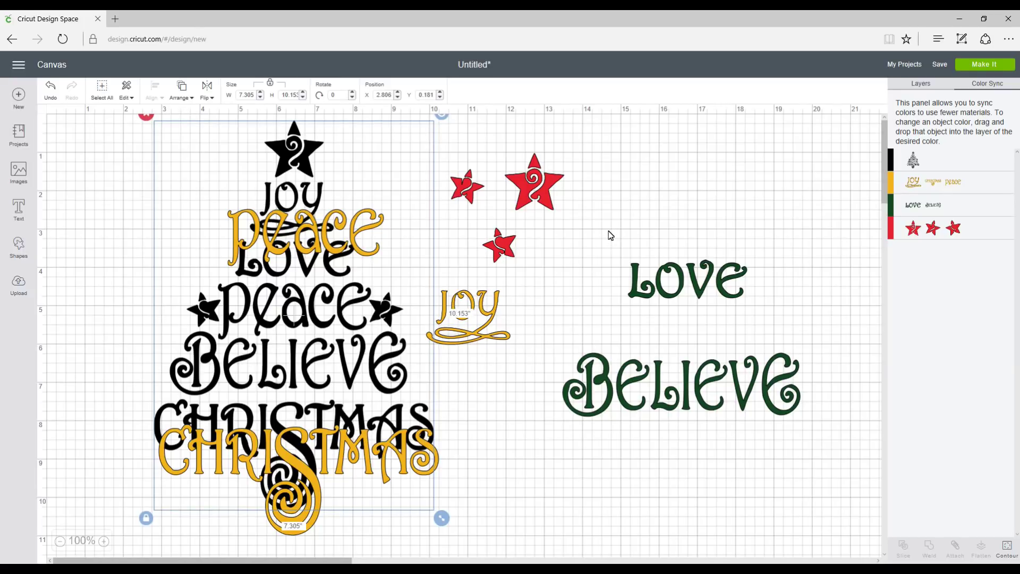
{"action": "left_click_drag", "start_coordinate": [607, 230], "coordinate": [817, 435]}
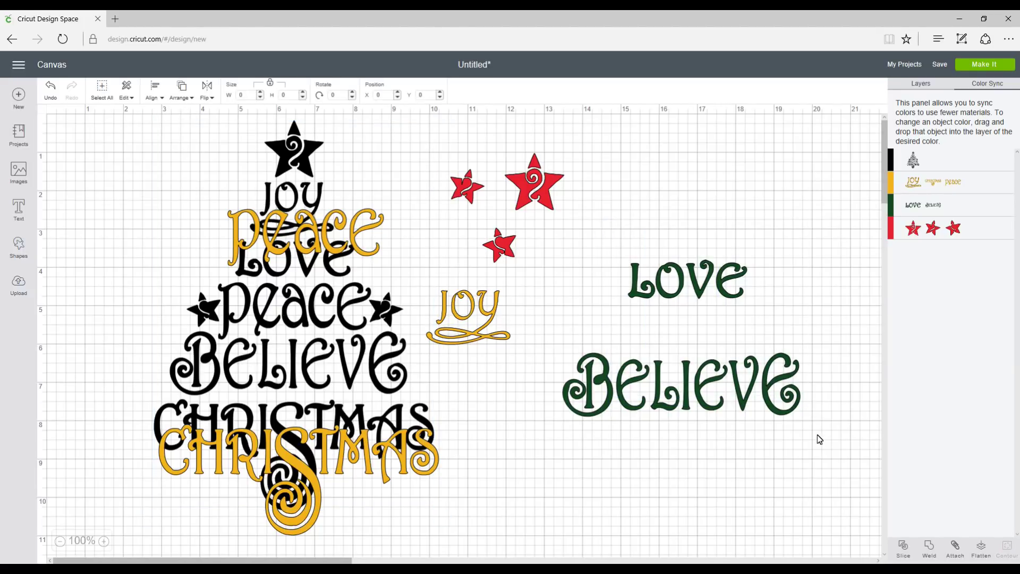
{"action": "left_click", "coordinate": [929, 548]}
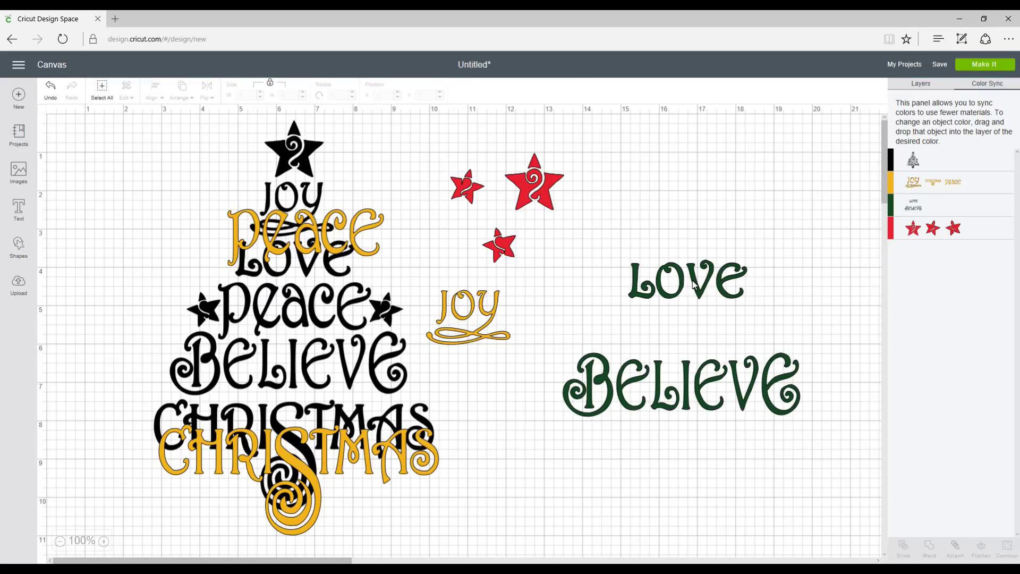
Step: Move the green weld aside, align gold JOY, PEACE and CHRISTMAS using the tree copy as template, and weld them together
{"action": "left_click_drag", "start_coordinate": [683, 287], "coordinate": [727, 270]}
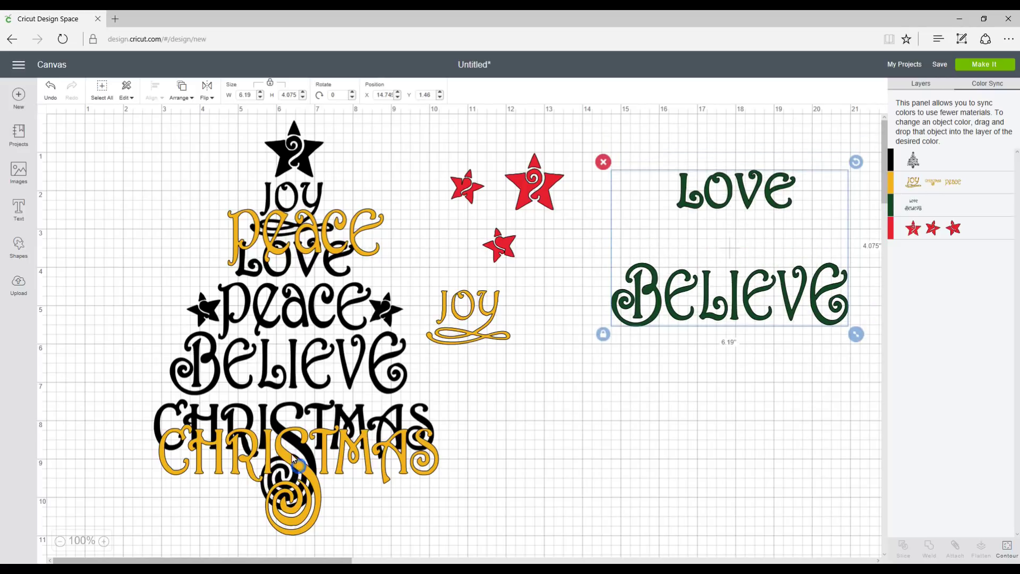
{"action": "left_click_drag", "start_coordinate": [293, 458], "coordinate": [293, 440]}
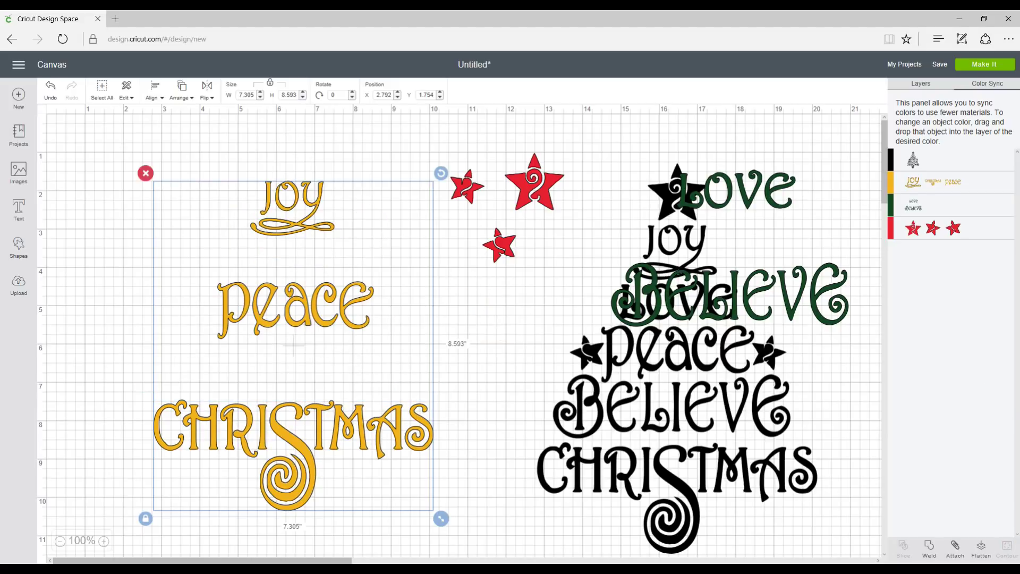
{"action": "left_click", "coordinate": [930, 547]}
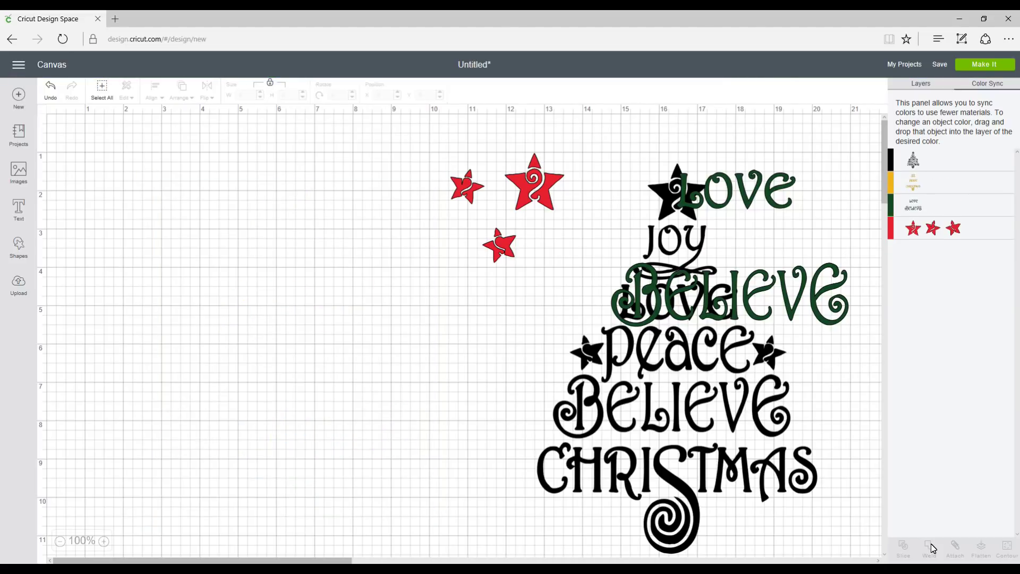
Step: Fit the welded green LOVE and BELIEVE between the gold words to rebuild the tree
{"action": "left_click_drag", "start_coordinate": [826, 306], "coordinate": [64, 403]}
{"action": "left_click_drag", "start_coordinate": [334, 360], "coordinate": [383, 371]}
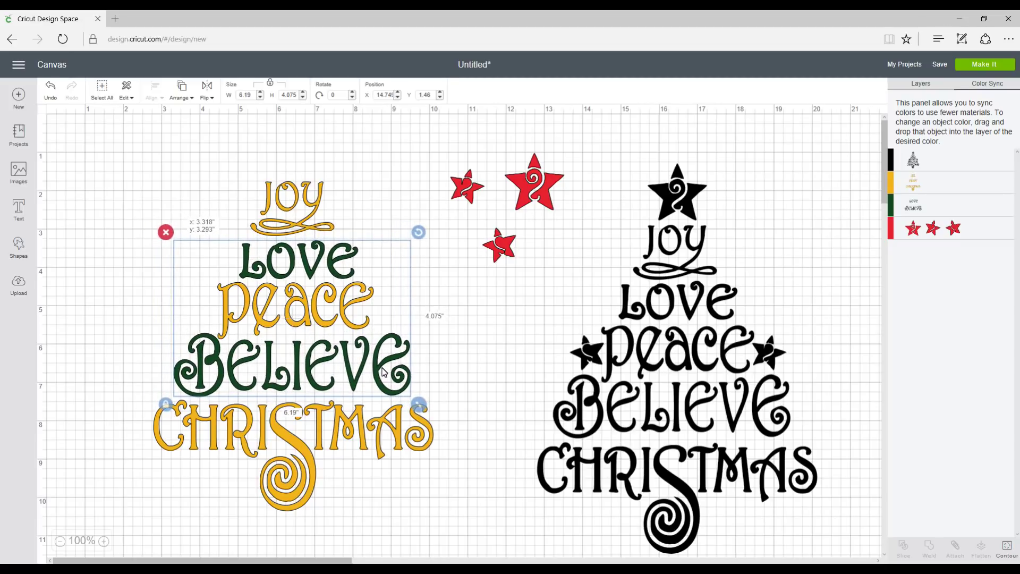
{"action": "left_click_drag", "start_coordinate": [384, 371], "coordinate": [379, 372]}
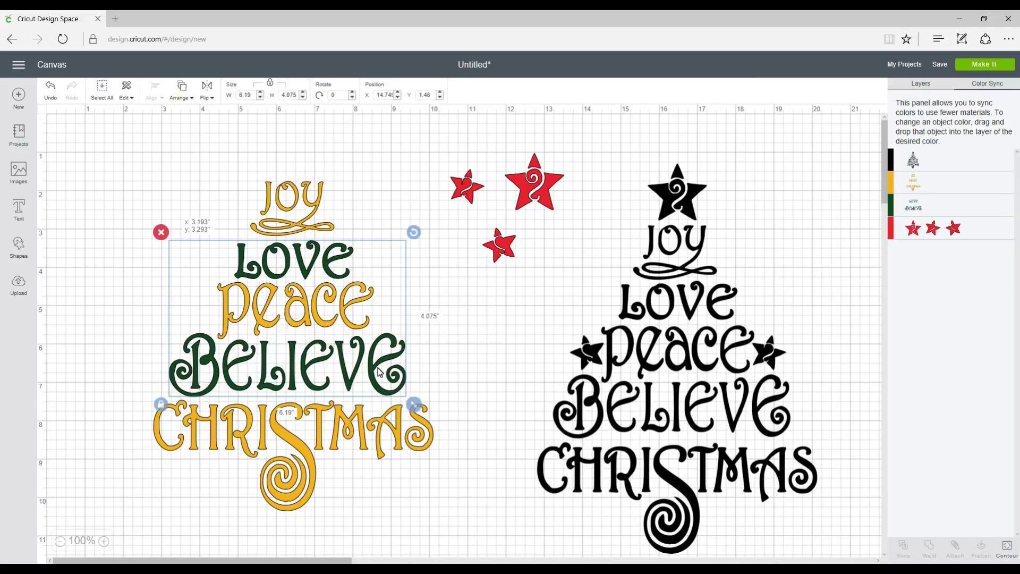
{"action": "left_click", "coordinate": [462, 338]}
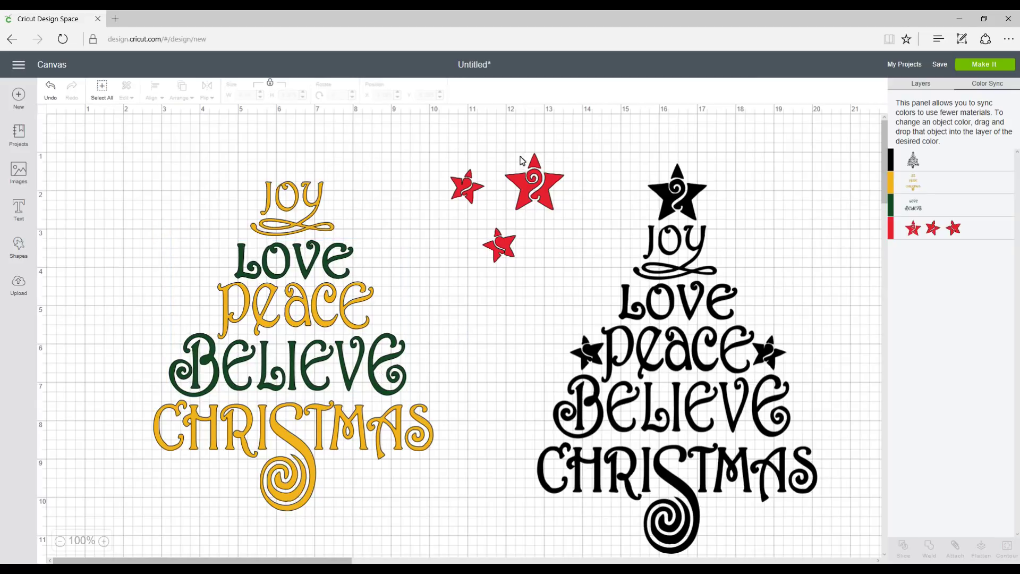
Step: Reposition the large red star with fine and coarse nudges to about X 11.69, Y 1.21
{"action": "key", "text": "ctrl+z"}
{"action": "left_click", "coordinate": [533, 183]}
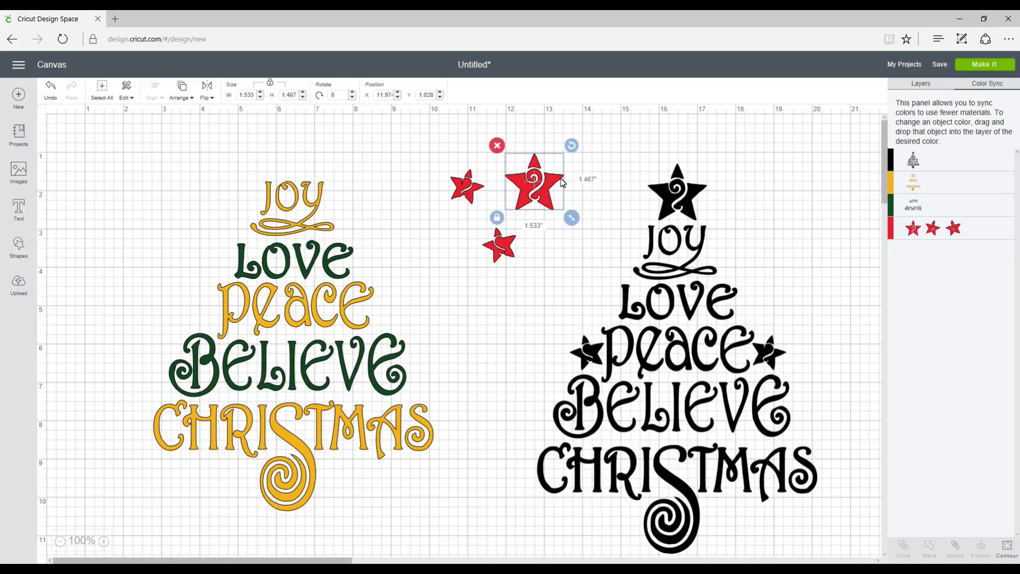
{"action": "left_click_drag", "start_coordinate": [553, 183], "coordinate": [317, 136]}
{"action": "key", "text": "Right"}
{"action": "key", "text": "Right"}
{"action": "key", "text": "Down"}
{"action": "key", "text": "Down"}
{"action": "key", "text": "shift+Down"}
{"action": "key", "text": "shift+Right"}
{"action": "key", "text": "shift+Right"}
{"action": "key", "text": "shift+Right"}
{"action": "key", "text": "shift+Right"}
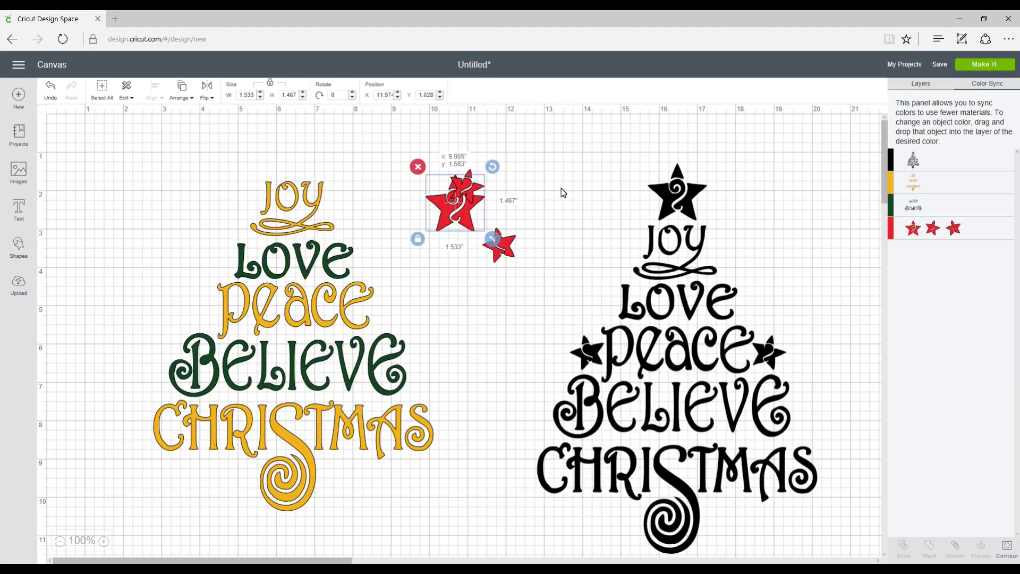
{"action": "key", "text": "shift+Right"}
{"action": "key", "text": "shift+Right"}
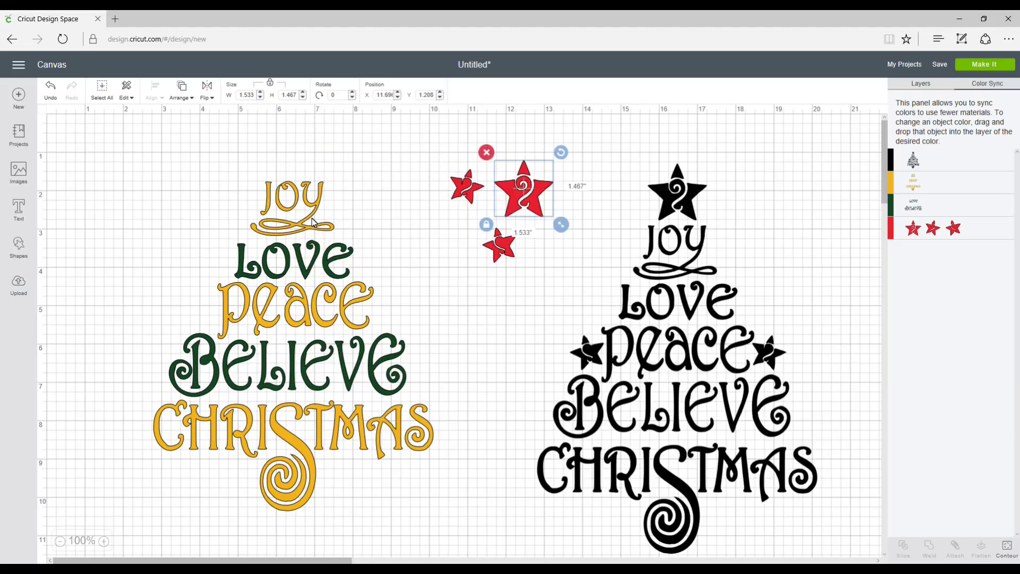
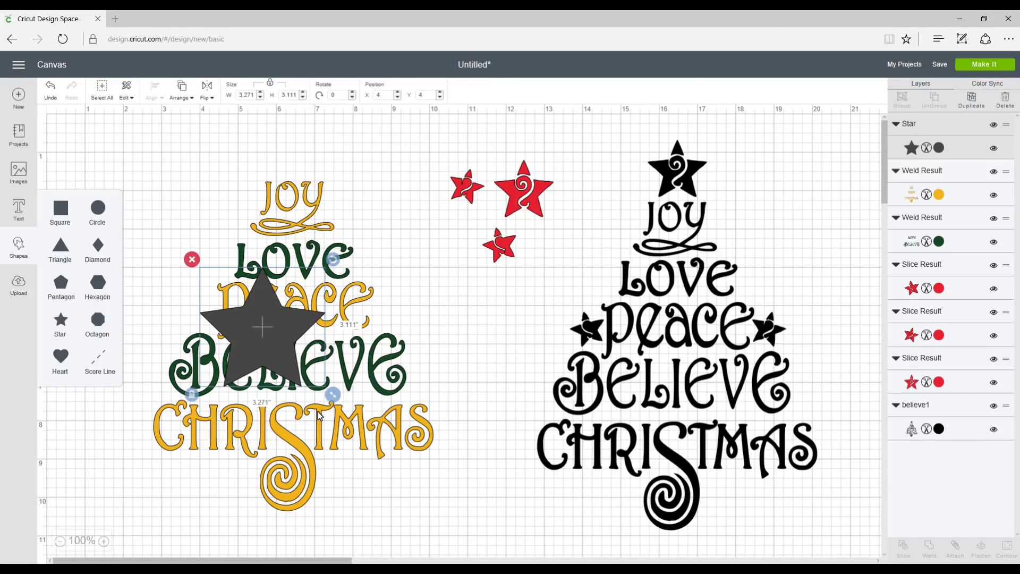
Step: Shrink the basic star shape to about 0.56 by 0.54 inches and make three duplicates of it
{"action": "left_click_drag", "start_coordinate": [333, 394], "coordinate": [166, 216]}
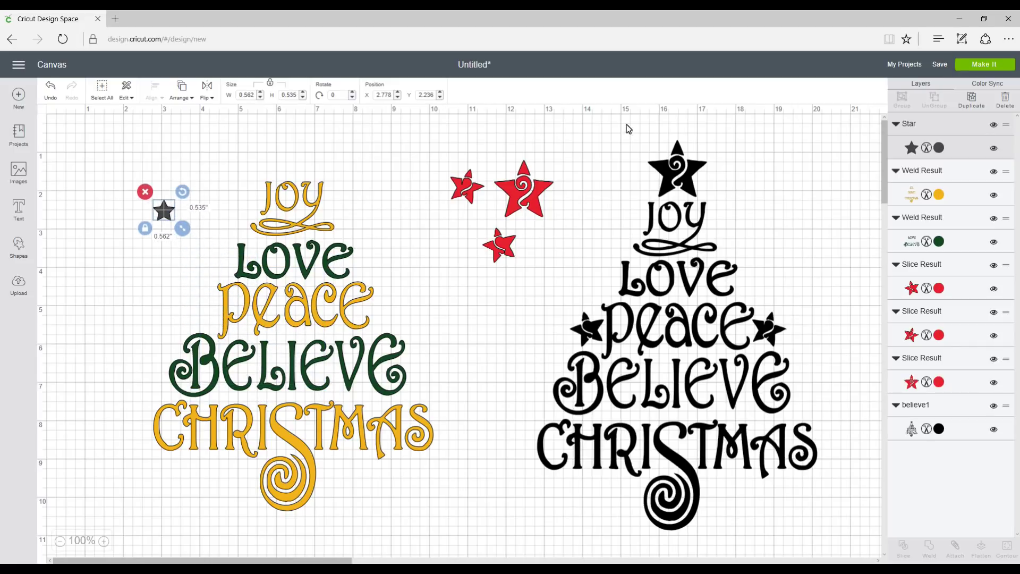
{"action": "left_click", "coordinate": [972, 101]}
{"action": "left_click", "coordinate": [973, 99]}
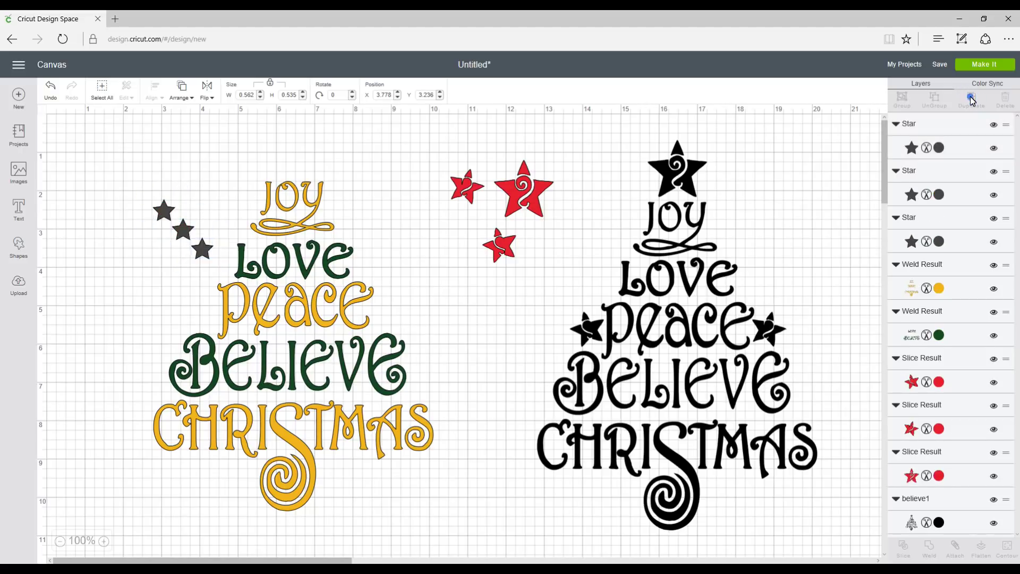
{"action": "left_click", "coordinate": [972, 101]}
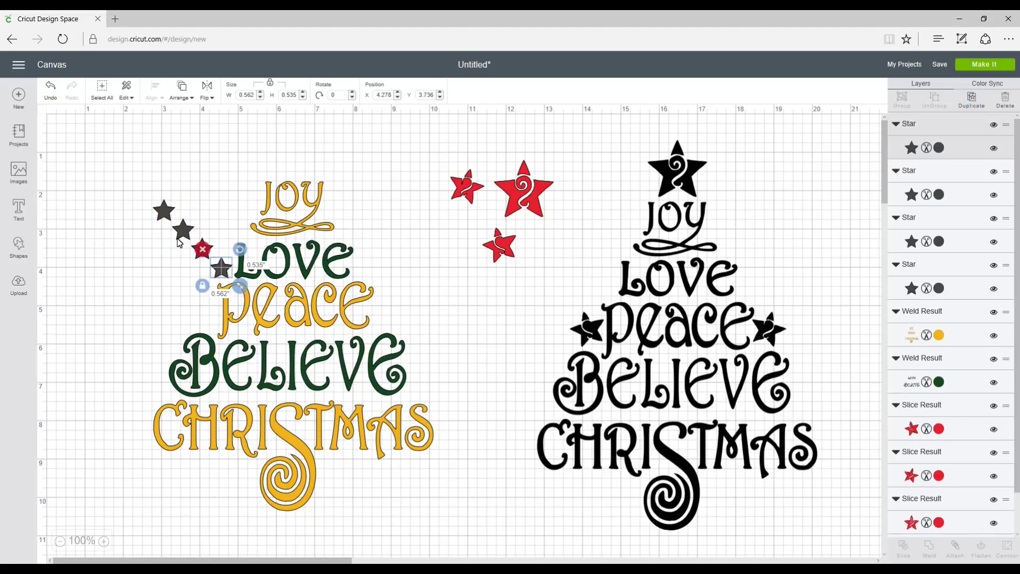
Step: Spread out the small gray stars, placing one beside LOVE and one below CHRISTMAS on the black tree copy
{"action": "left_click_drag", "start_coordinate": [182, 235], "coordinate": [138, 262]}
{"action": "left_click_drag", "start_coordinate": [205, 250], "coordinate": [137, 222]}
{"action": "left_click_drag", "start_coordinate": [224, 269], "coordinate": [599, 280]}
{"action": "left_click_drag", "start_coordinate": [132, 266], "coordinate": [745, 493]}
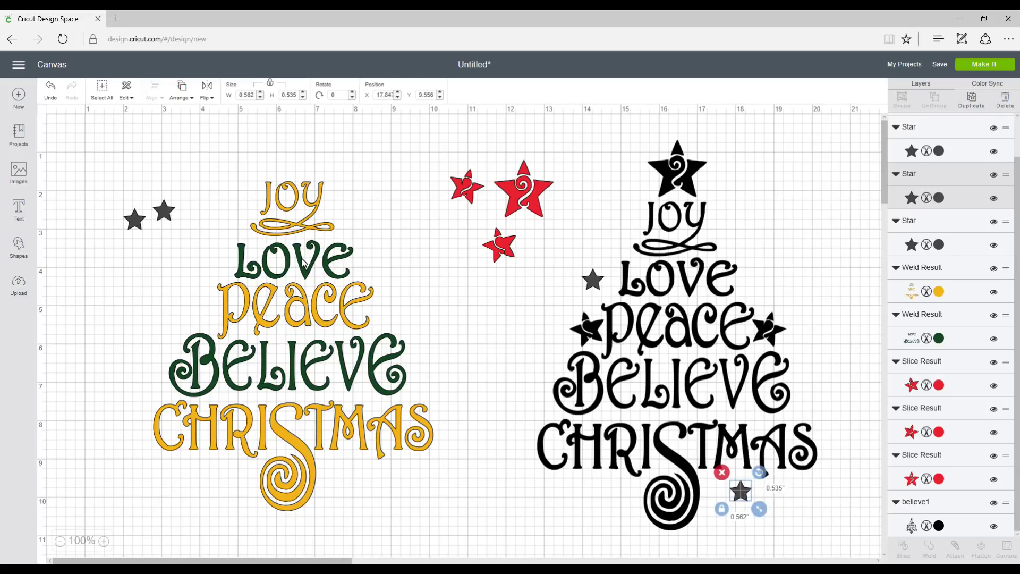
Step: Place the welded gold JOY, PEACE and CHRISTMAS over the matching words of the black tree copy
{"action": "left_click_drag", "start_coordinate": [304, 262], "coordinate": [688, 280]}
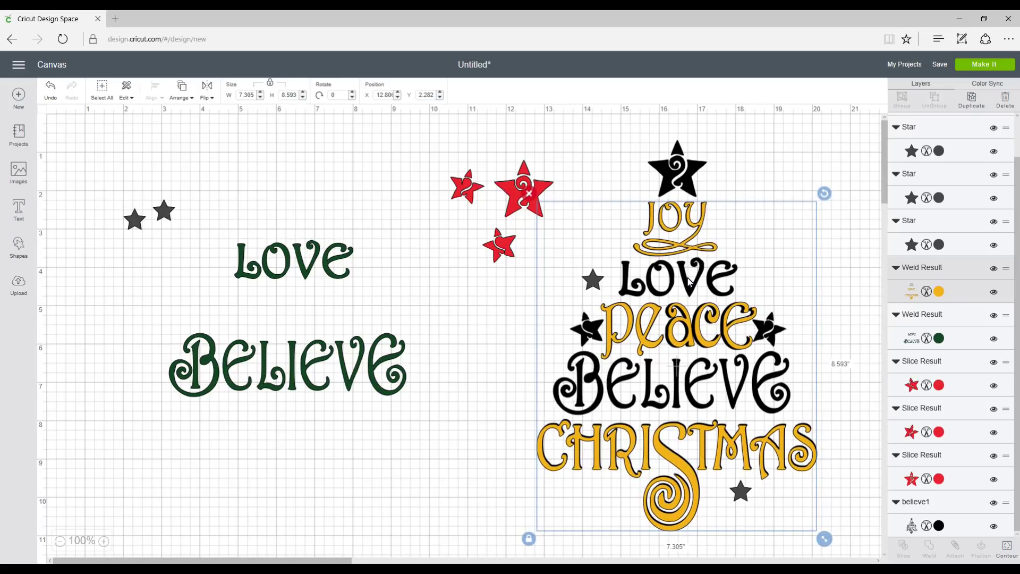
{"action": "left_click", "coordinate": [862, 280]}
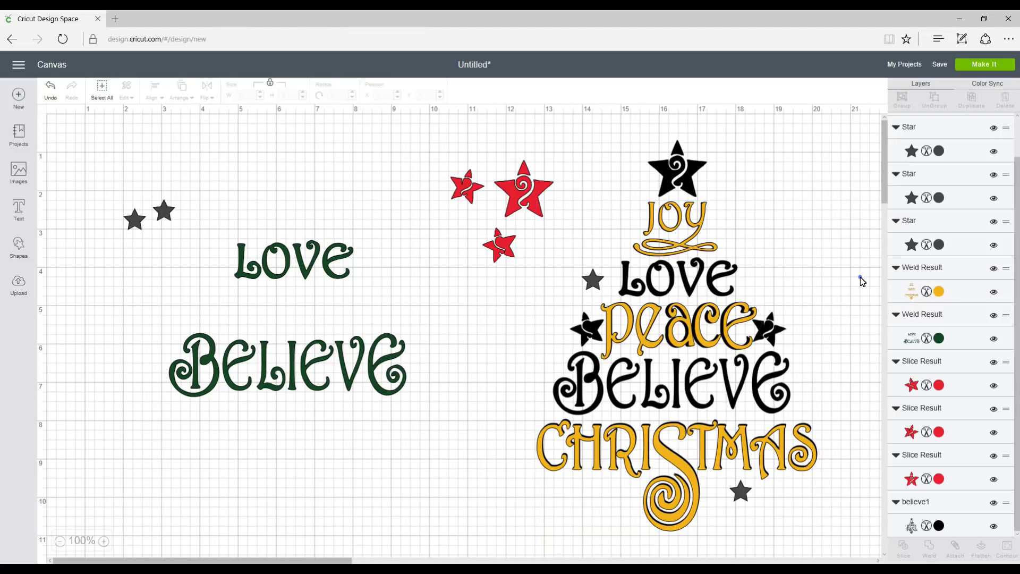
Step: Use Color Sync to recolor two of the small gray stars to the gold of the welded words
{"action": "left_click", "coordinate": [992, 83]}
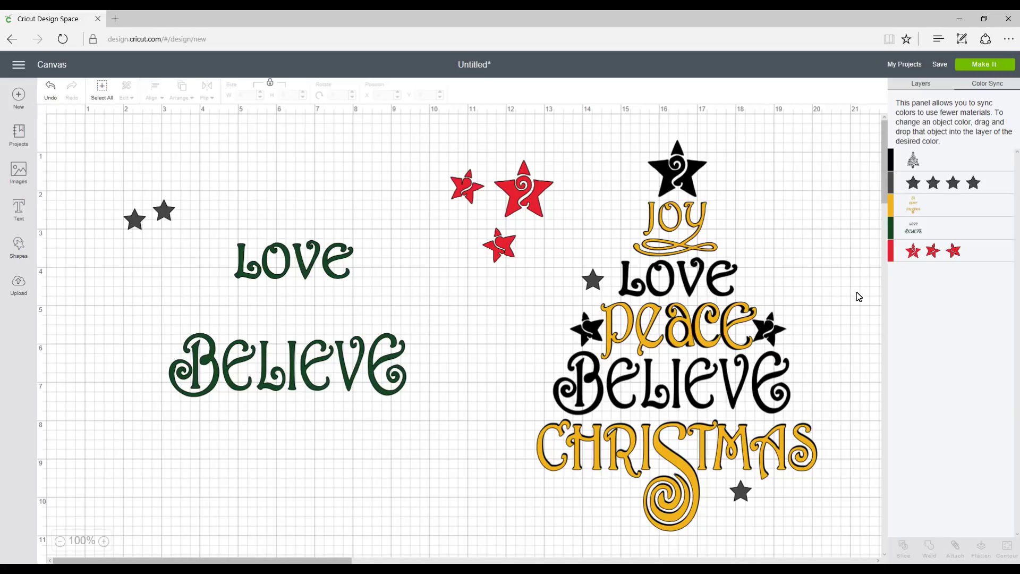
{"action": "left_click", "coordinate": [593, 284]}
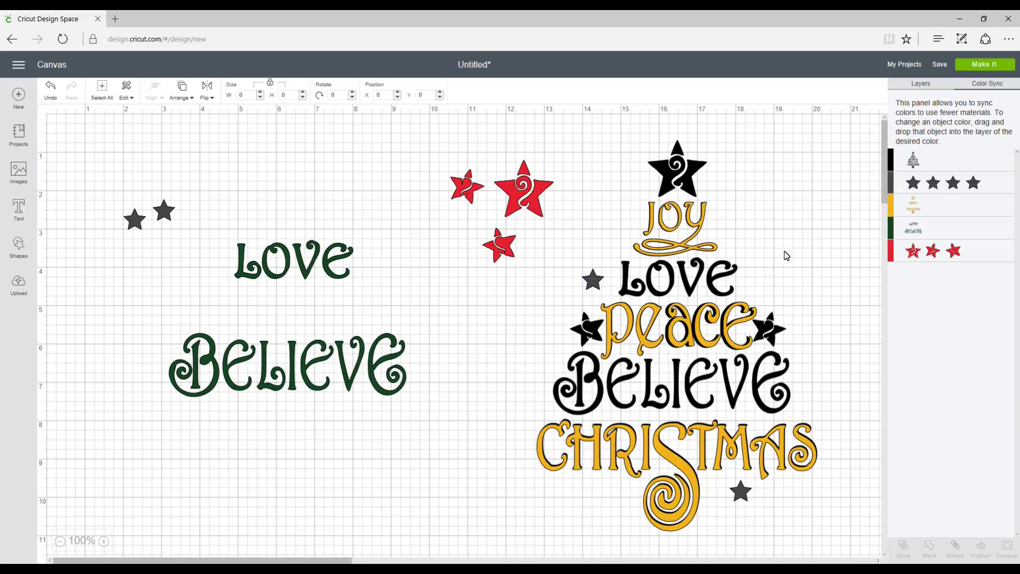
{"action": "left_click_drag", "start_coordinate": [966, 193], "coordinate": [919, 209]}
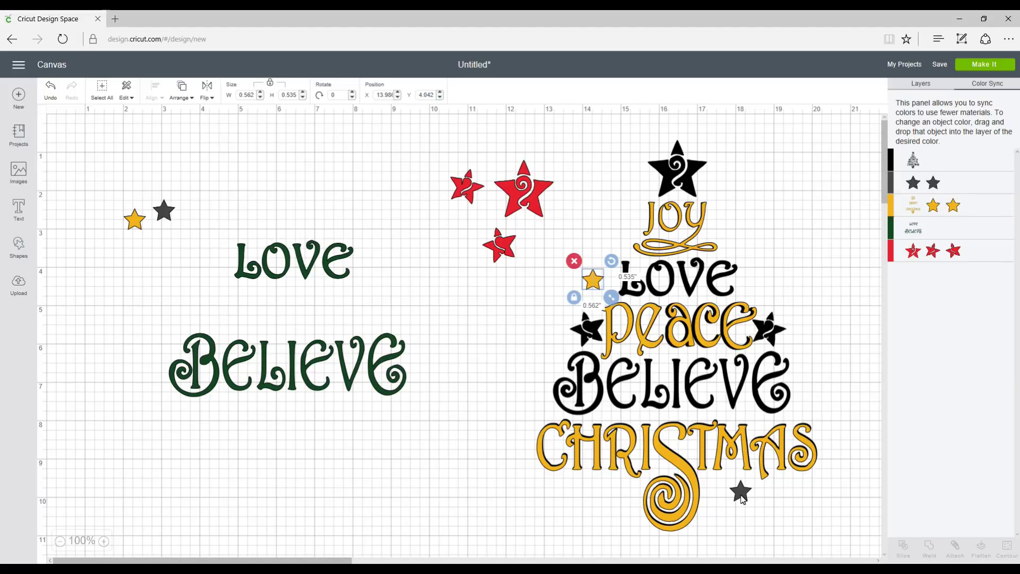
Step: Move the gray star from below CHRISTMAS to beside the lower red star, and select the loose gold star near green LOVE
{"action": "left_click_drag", "start_coordinate": [742, 500], "coordinate": [477, 257]}
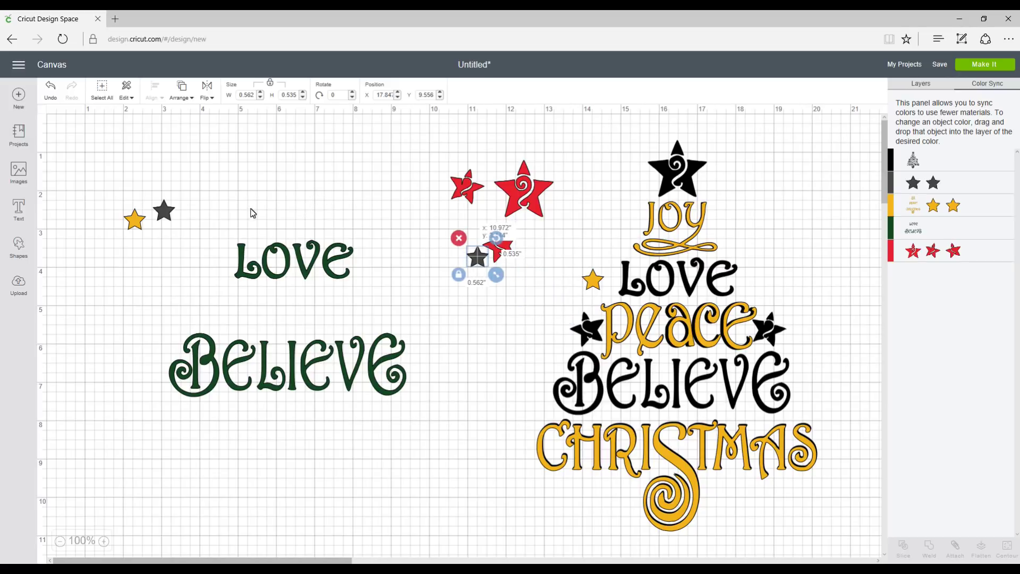
{"action": "left_click_drag", "start_coordinate": [129, 221], "coordinate": [356, 292]}
{"action": "left_click", "coordinate": [131, 221]}
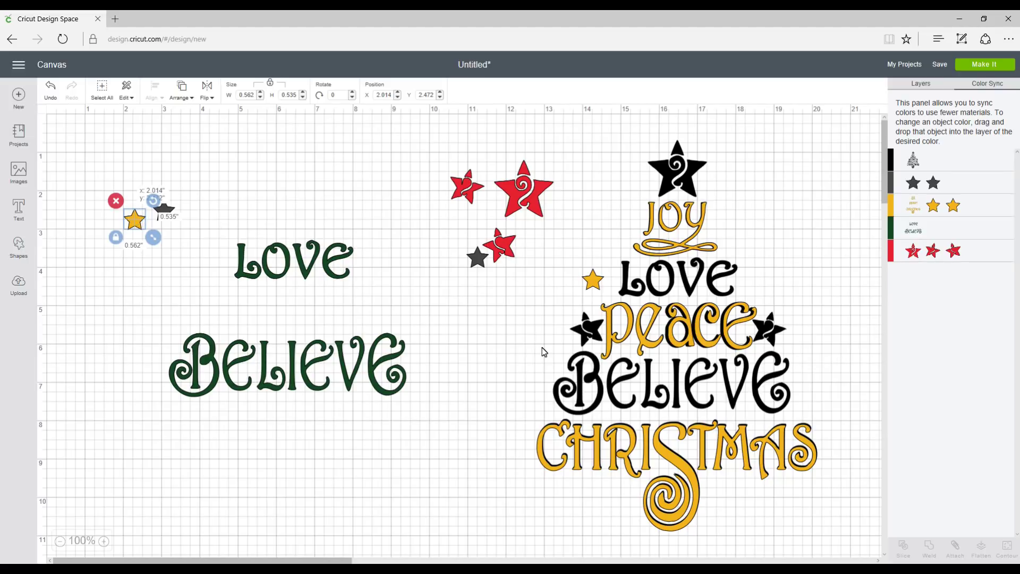
Step: Place the loose gold star below CHRISTMAS and gather the two gray stars beneath the red stars
{"action": "left_click_drag", "start_coordinate": [544, 352], "coordinate": [594, 363]}
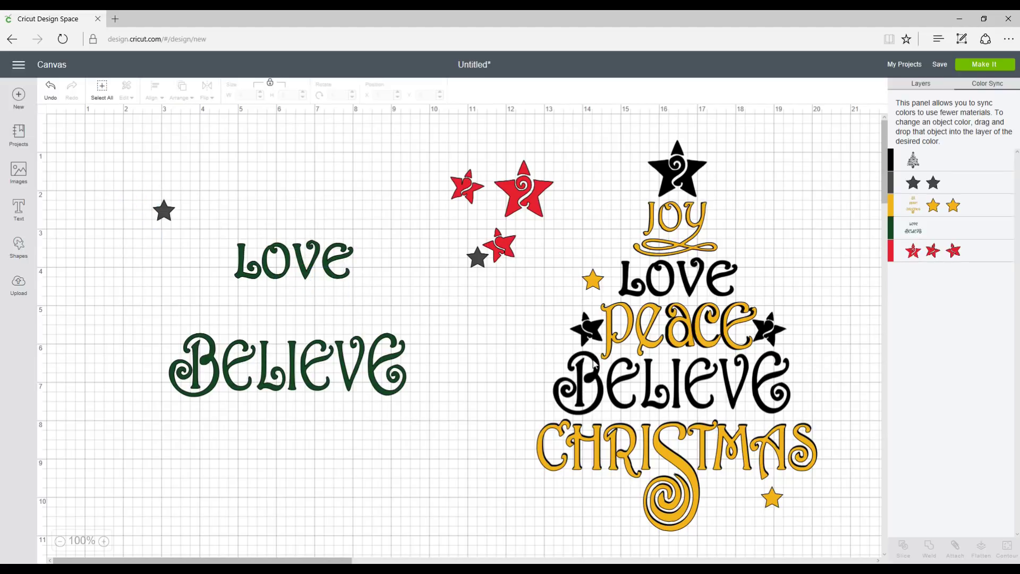
{"action": "left_click_drag", "start_coordinate": [477, 257], "coordinate": [459, 299]}
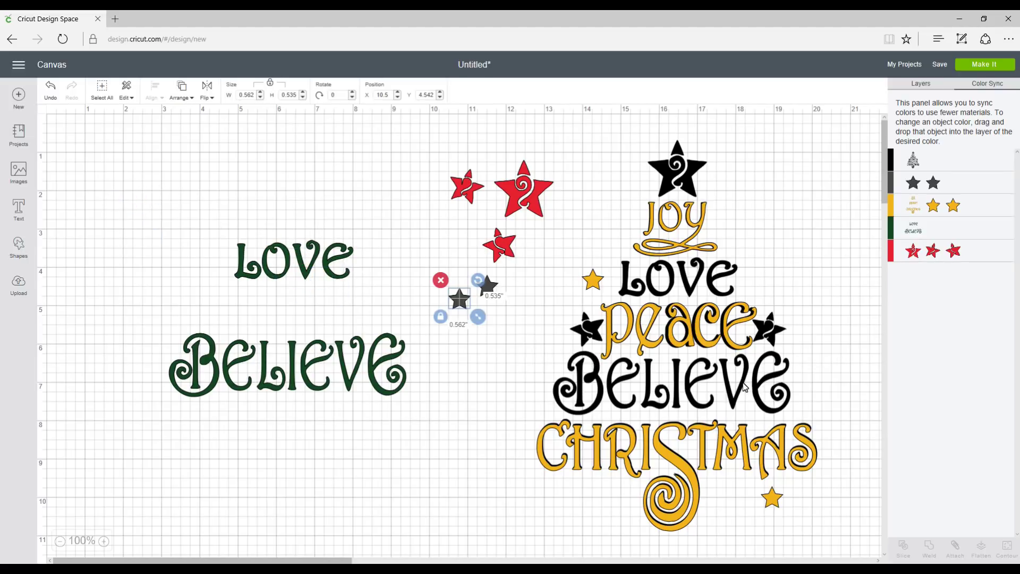
{"action": "left_click_drag", "start_coordinate": [583, 365], "coordinate": [662, 399]}
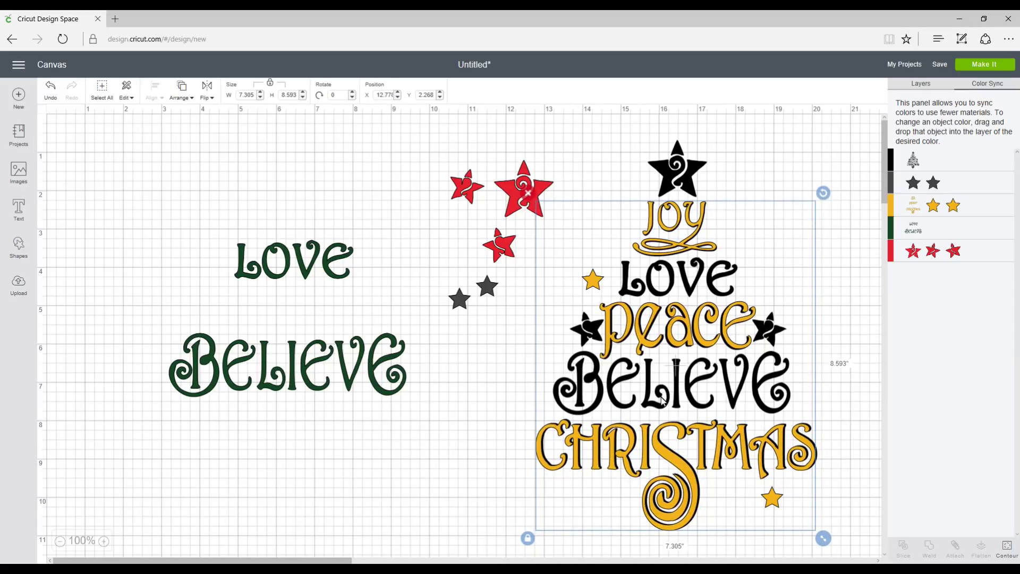
{"action": "left_click", "coordinate": [662, 400]}
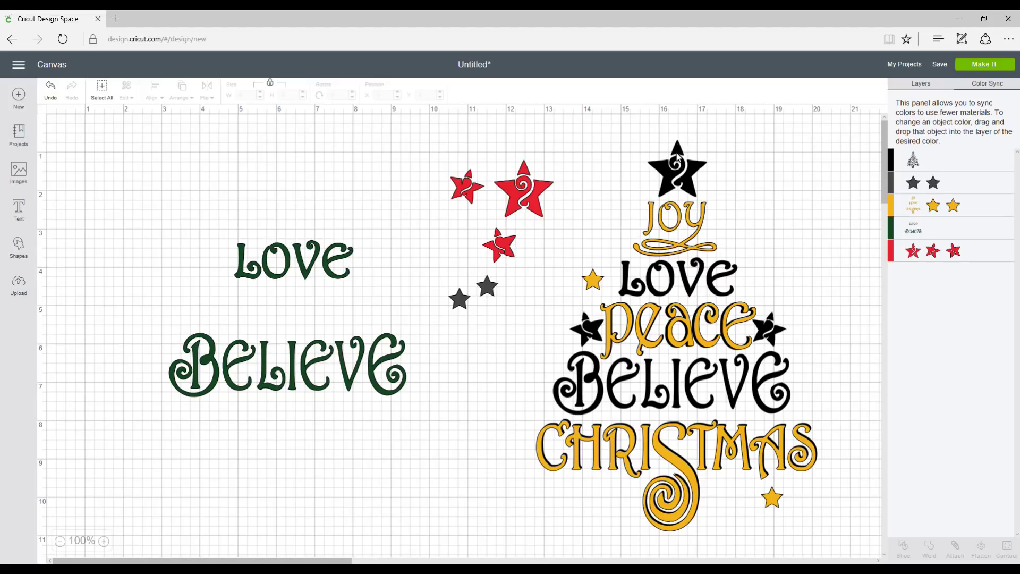
Step: Move the black tree copy aside and weld gold JOY, PEACE and CHRISTMAS with the two gold stars
{"action": "left_click", "coordinate": [687, 169]}
{"action": "left_click_drag", "start_coordinate": [684, 172], "coordinate": [197, 176]}
{"action": "left_click", "coordinate": [823, 176]}
{"action": "left_click_drag", "start_coordinate": [655, 383], "coordinate": [582, 494]}
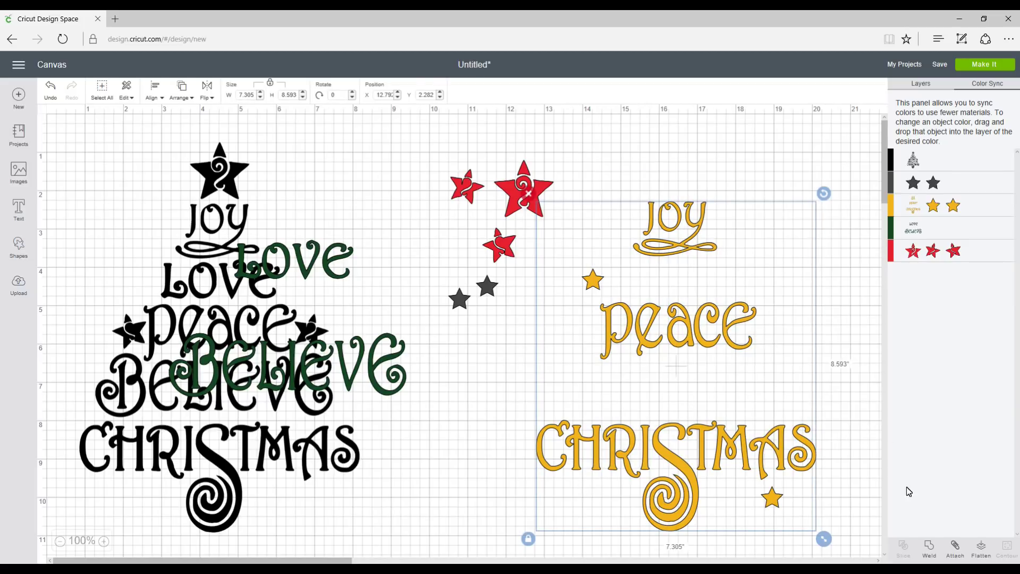
{"action": "left_click", "coordinate": [930, 550]}
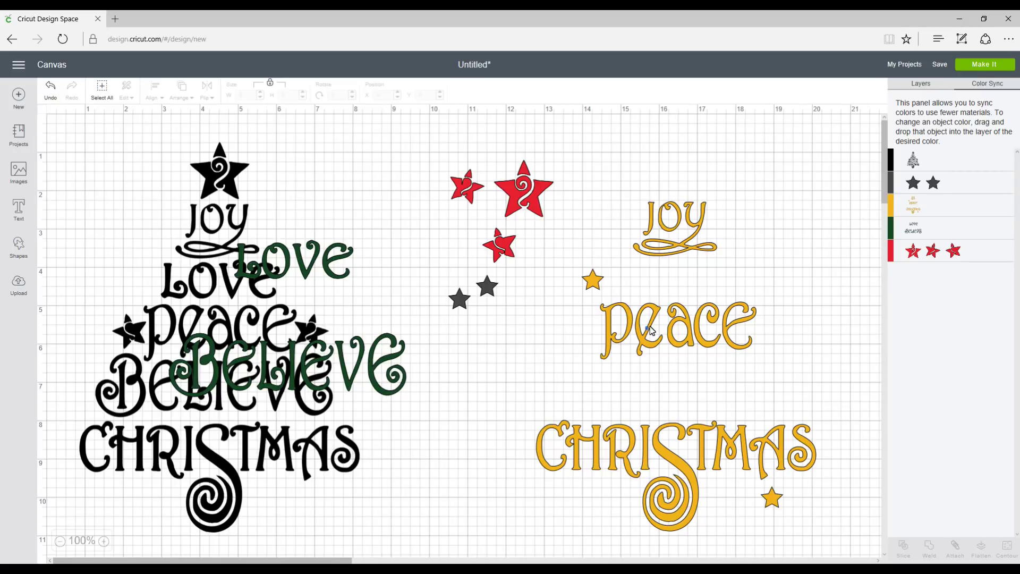
Step: Shift the welded gold piece slightly and realign the black tree copy underneath its words
{"action": "left_click_drag", "start_coordinate": [673, 309], "coordinate": [691, 271]}
{"action": "left_click", "coordinate": [510, 366]}
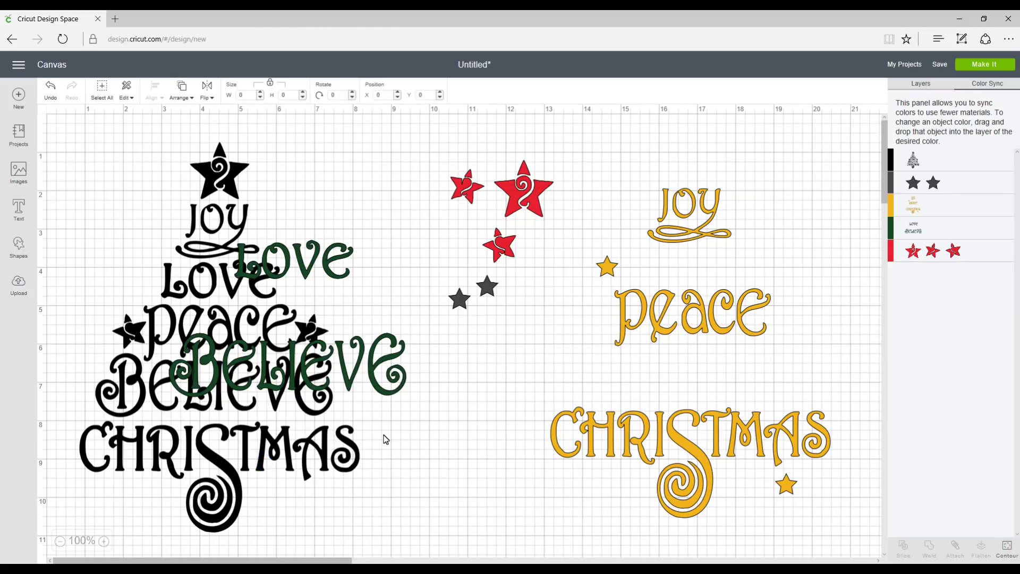
{"action": "left_click_drag", "start_coordinate": [386, 438], "coordinate": [825, 394]}
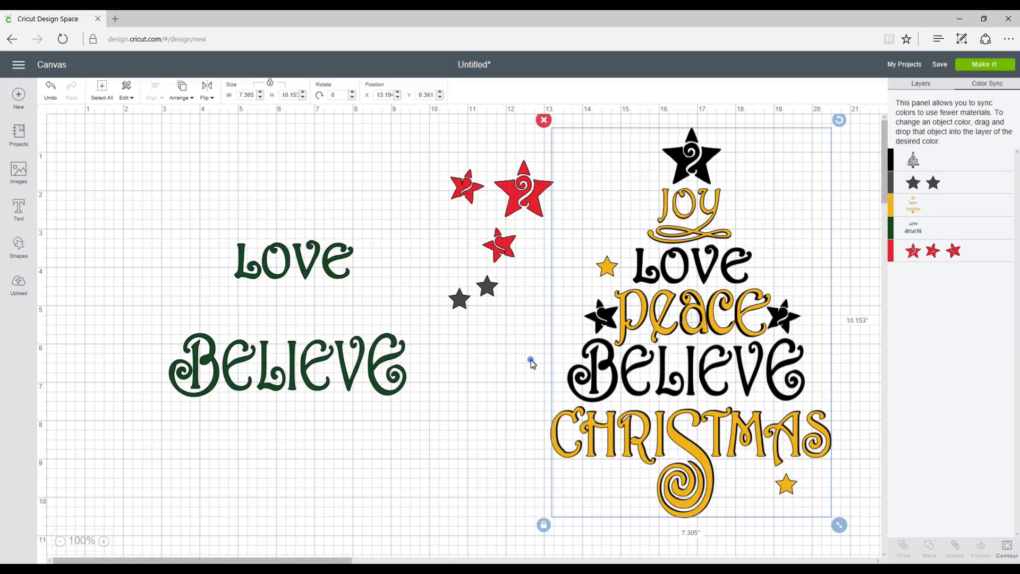
Step: Move one gray star closer to the tree and arrange both gray stars to the front
{"action": "left_click", "coordinate": [465, 310]}
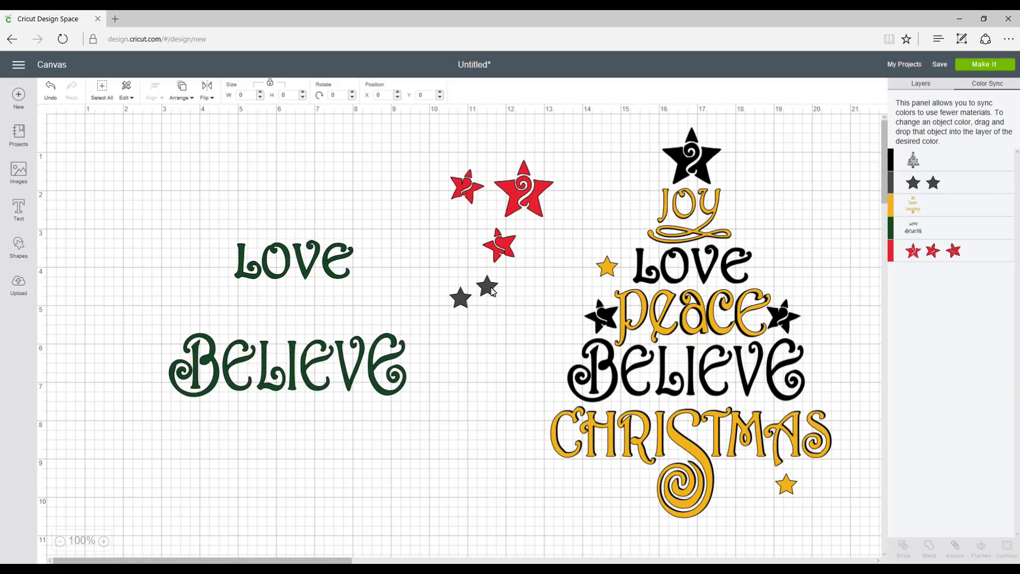
{"action": "mouse_move", "coordinate": [552, 281]}
{"action": "left_mouse_down"}
{"action": "mouse_move", "coordinate": [619, 266]}
{"action": "mouse_move", "coordinate": [556, 285]}
{"action": "left_mouse_up"}
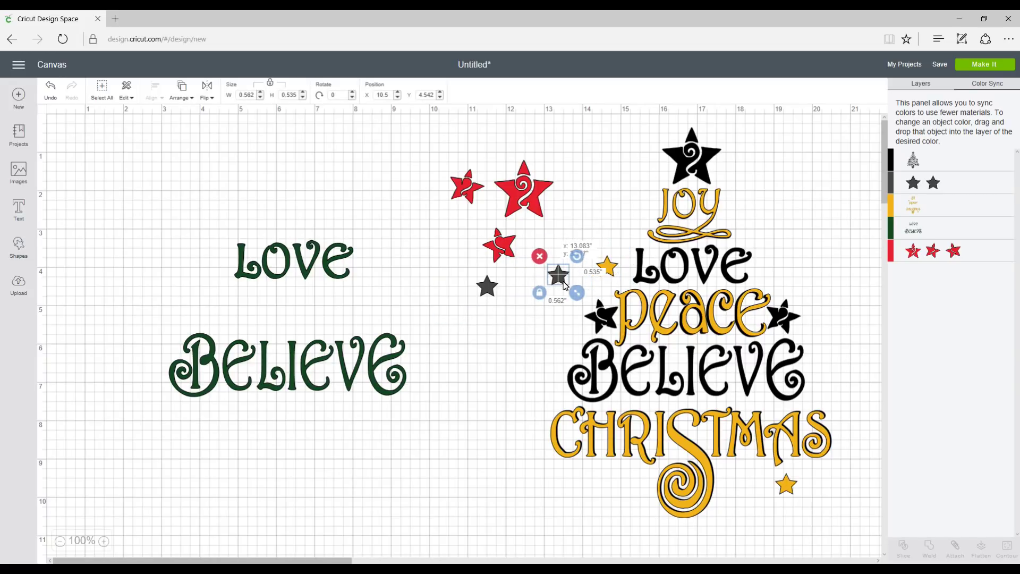
{"action": "left_click", "coordinate": [186, 97]}
{"action": "left_click", "coordinate": [180, 154]}
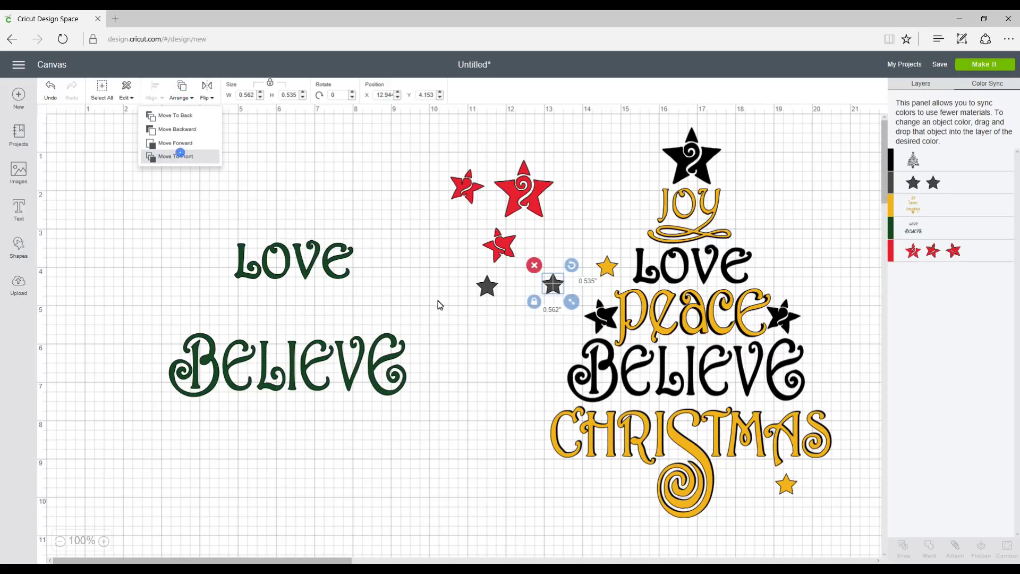
{"action": "left_click", "coordinate": [487, 287]}
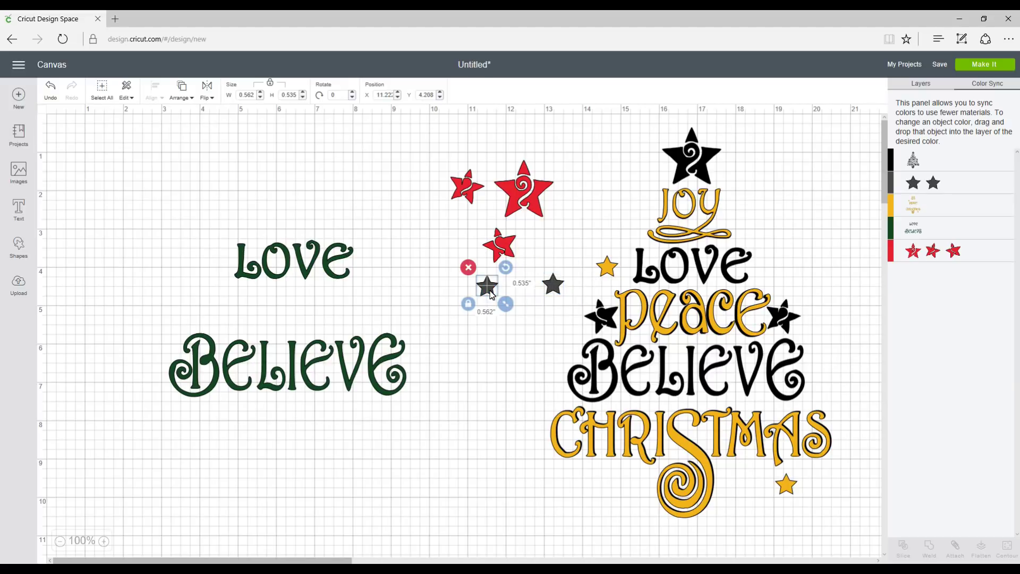
{"action": "left_click", "coordinate": [183, 99]}
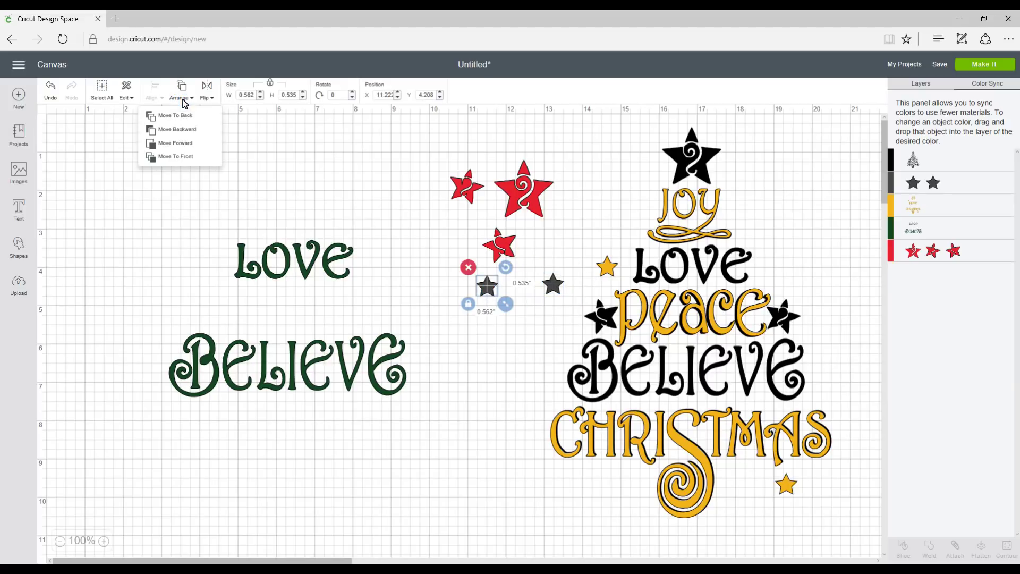
{"action": "left_click", "coordinate": [168, 157]}
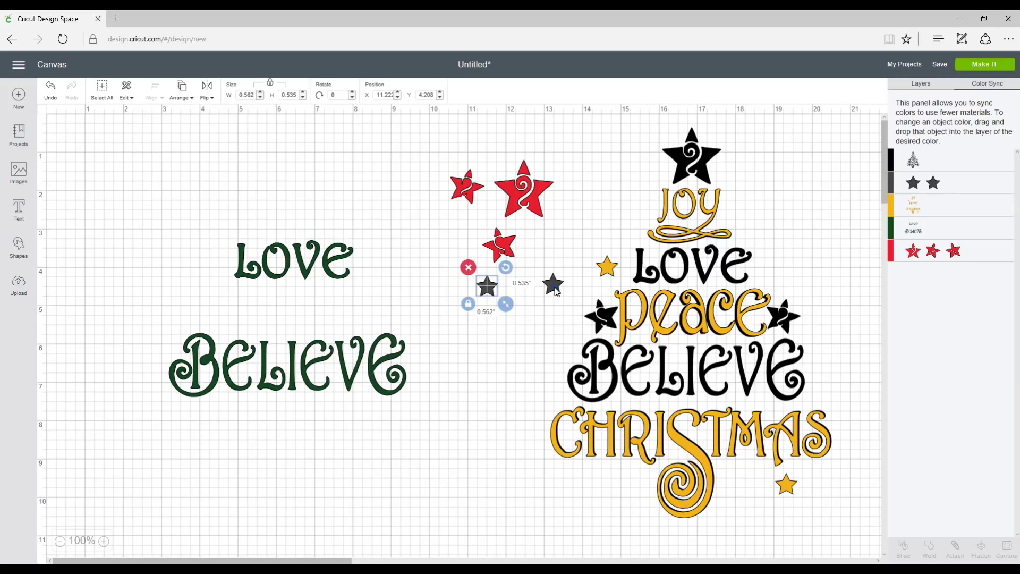
Step: Place the gray stars over the two gold stars and use Color Sync to recolor them to the green of LOVE and BELIEVE
{"action": "left_click_drag", "start_coordinate": [556, 291], "coordinate": [611, 272]}
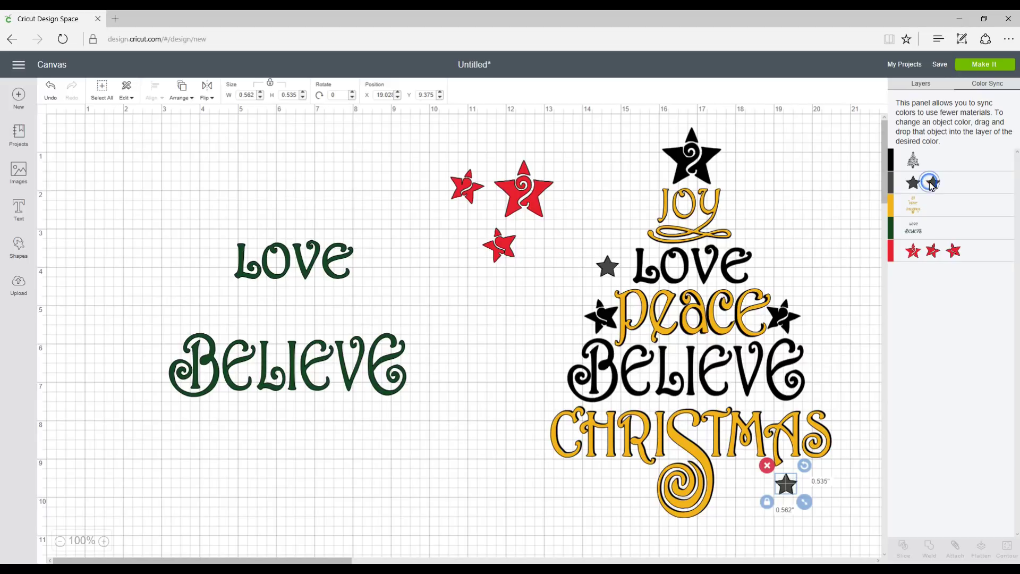
{"action": "left_click_drag", "start_coordinate": [931, 184], "coordinate": [917, 227]}
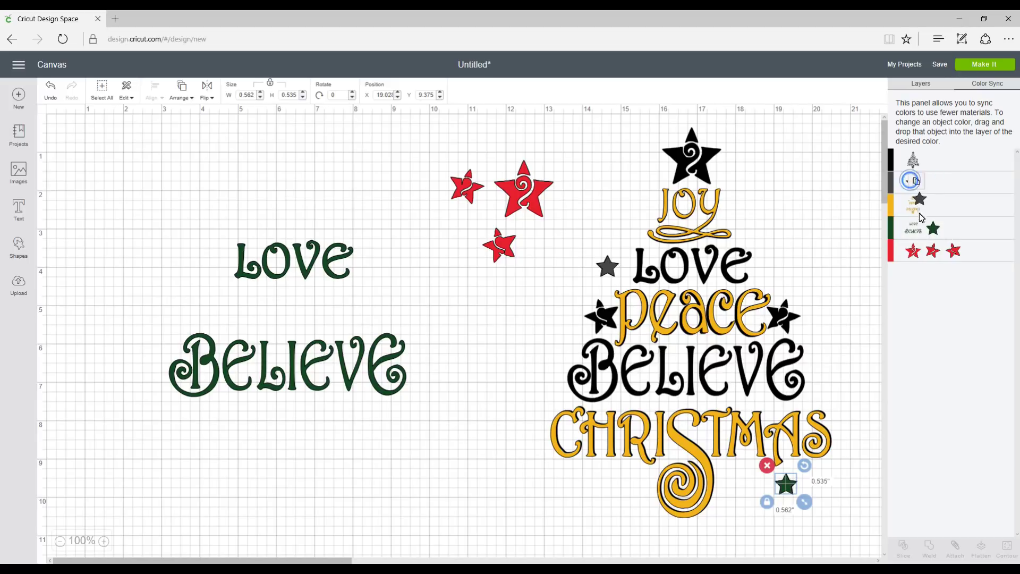
{"action": "left_click_drag", "start_coordinate": [923, 233], "coordinate": [921, 232]}
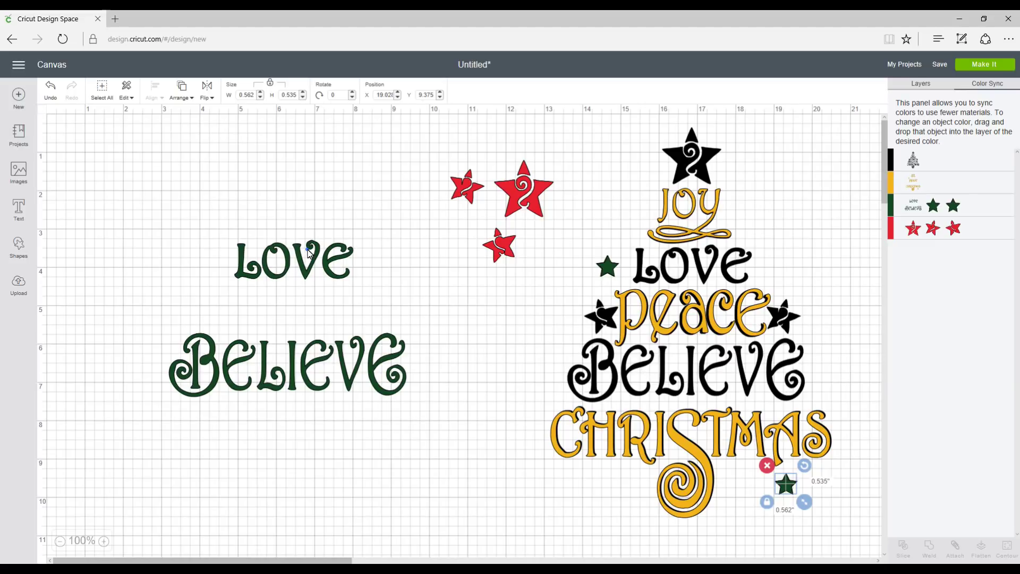
Step: Place the green LOVE and BELIEVE over the matching words of the black tree copy
{"action": "left_click", "coordinate": [301, 269]}
{"action": "left_click_drag", "start_coordinate": [301, 270], "coordinate": [651, 282]}
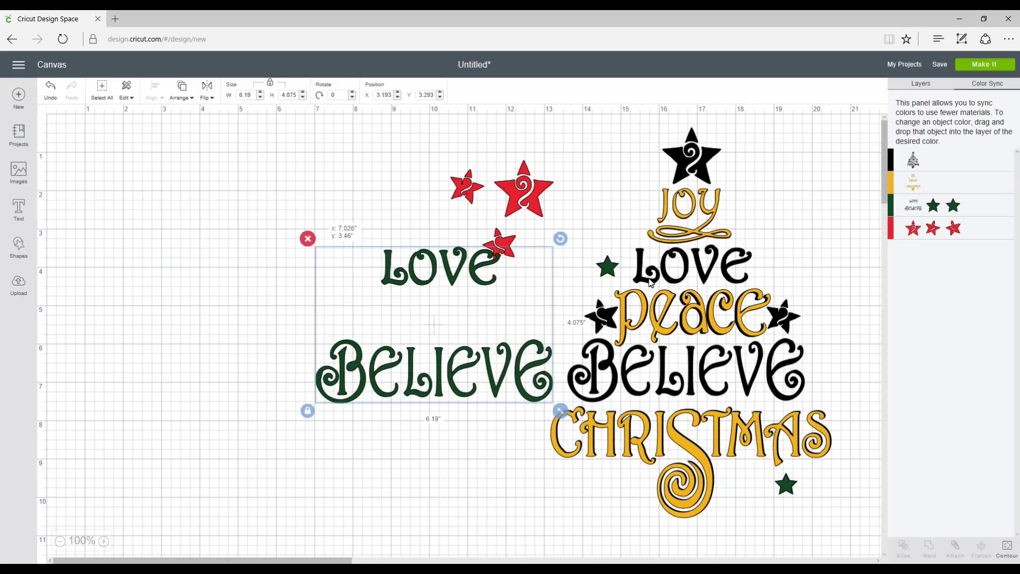
{"action": "left_click_drag", "start_coordinate": [737, 289], "coordinate": [839, 280]}
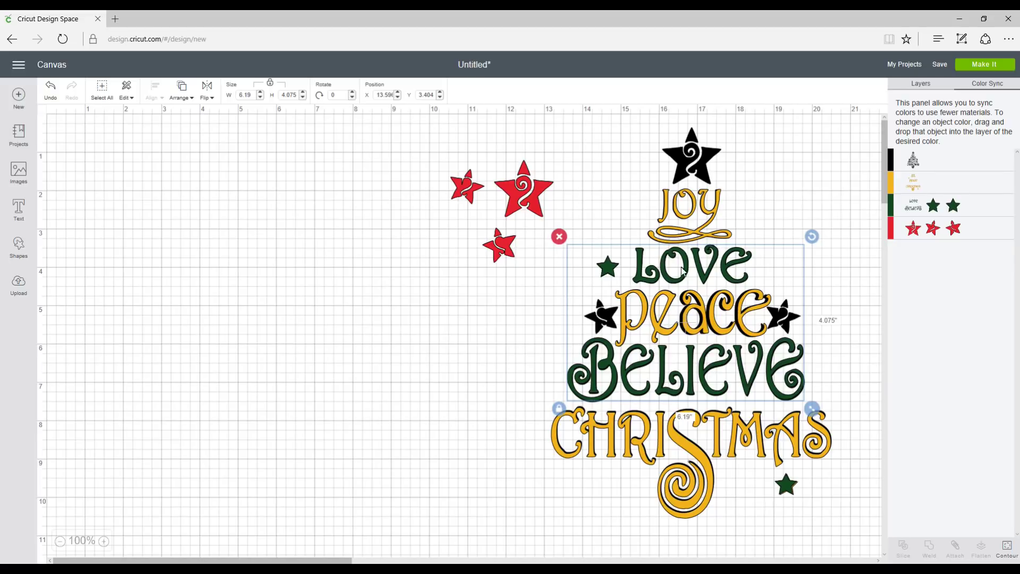
Step: Move the black tree copy away from the colored words and delete it
{"action": "left_click", "coordinate": [697, 160]}
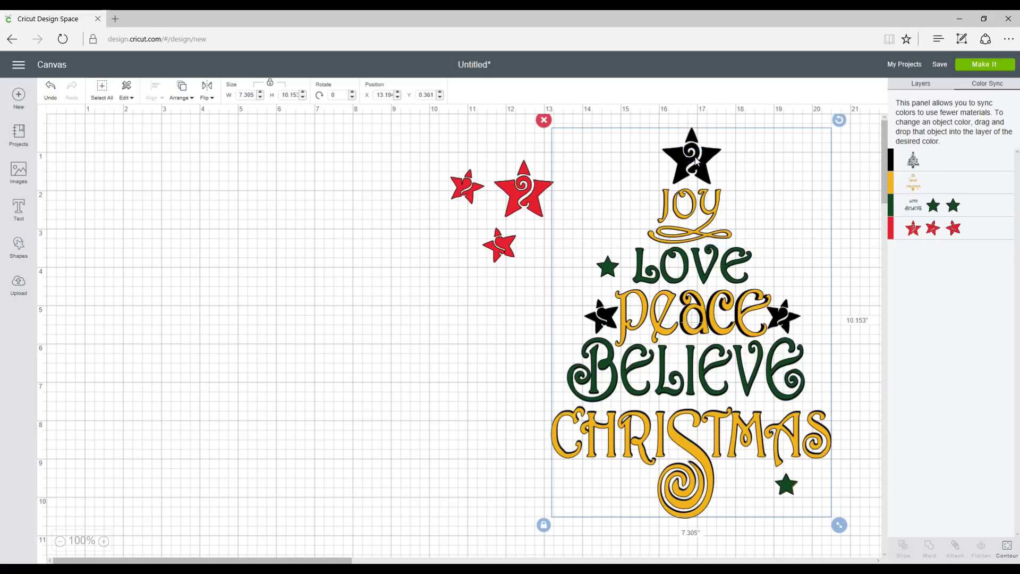
{"action": "left_click_drag", "start_coordinate": [696, 160], "coordinate": [274, 185]}
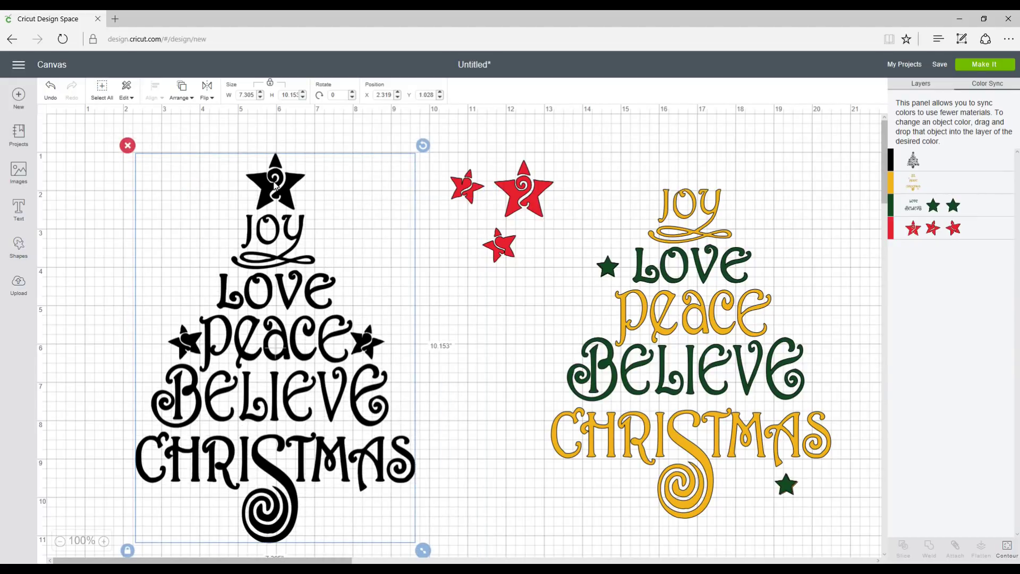
{"action": "key", "text": "Delete"}
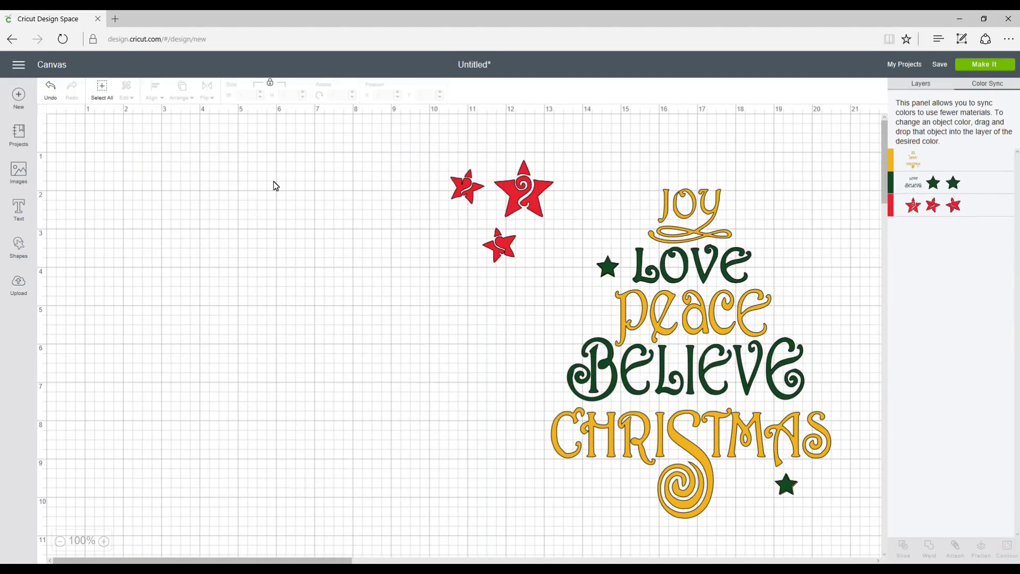
Step: Move the welded gold piece to the empty canvas area and weld green LOVE and BELIEVE with the two green stars
{"action": "left_click", "coordinate": [695, 202]}
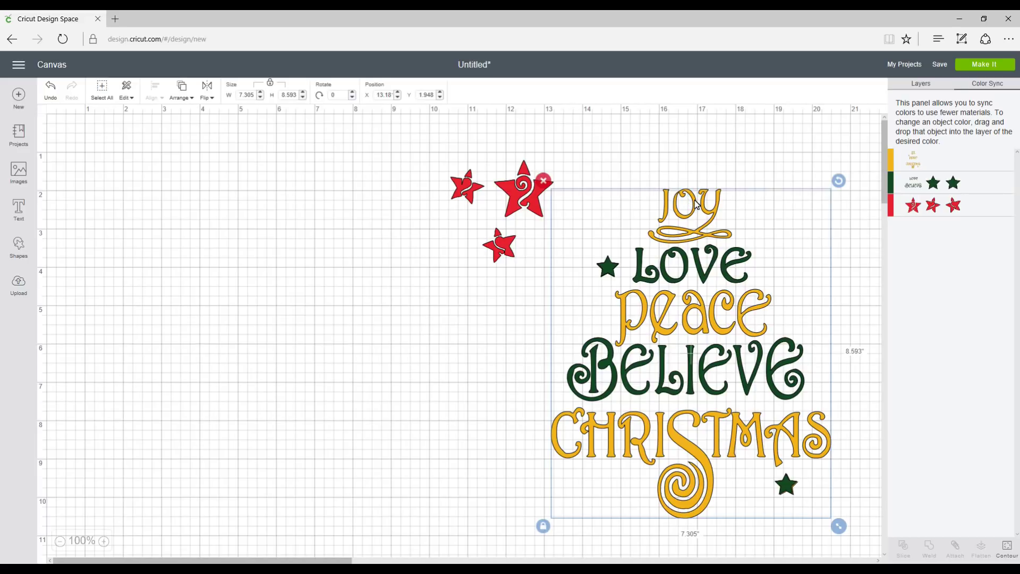
{"action": "left_click_drag", "start_coordinate": [597, 202], "coordinate": [159, 246]}
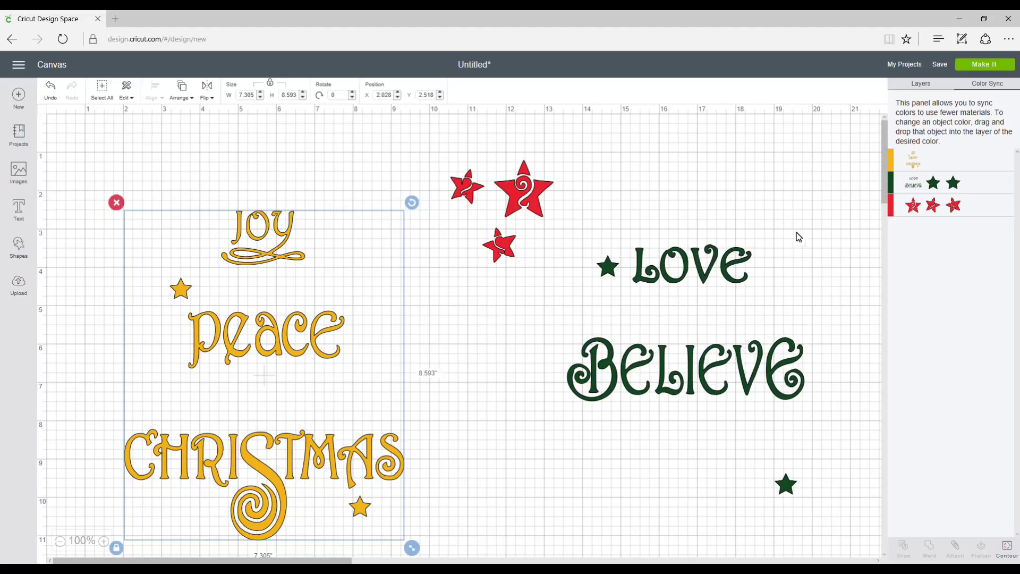
{"action": "left_click_drag", "start_coordinate": [810, 230], "coordinate": [615, 462]}
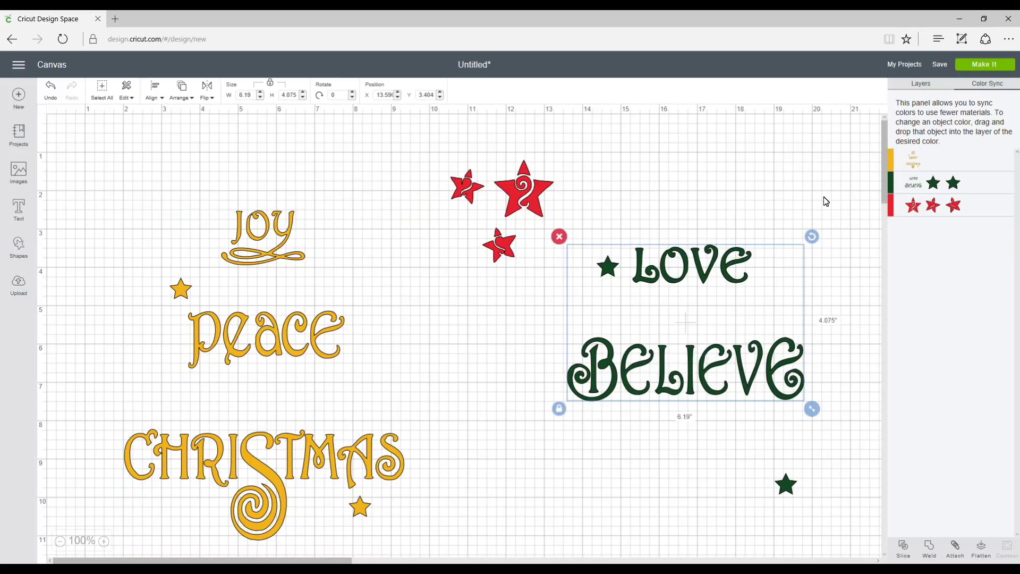
{"action": "left_click", "coordinate": [843, 251]}
{"action": "left_click_drag", "start_coordinate": [839, 222], "coordinate": [581, 505]}
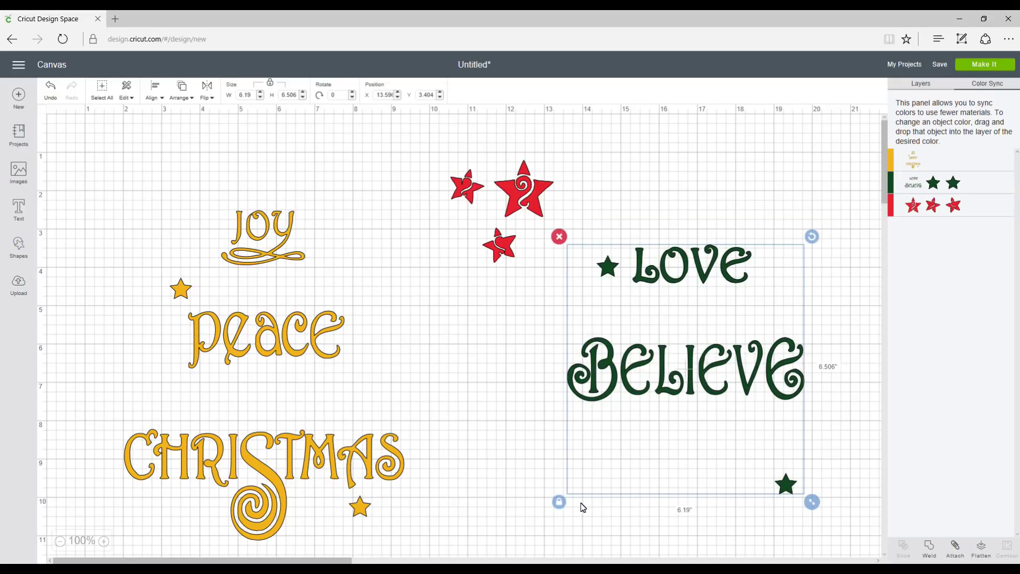
{"action": "left_click", "coordinate": [926, 550]}
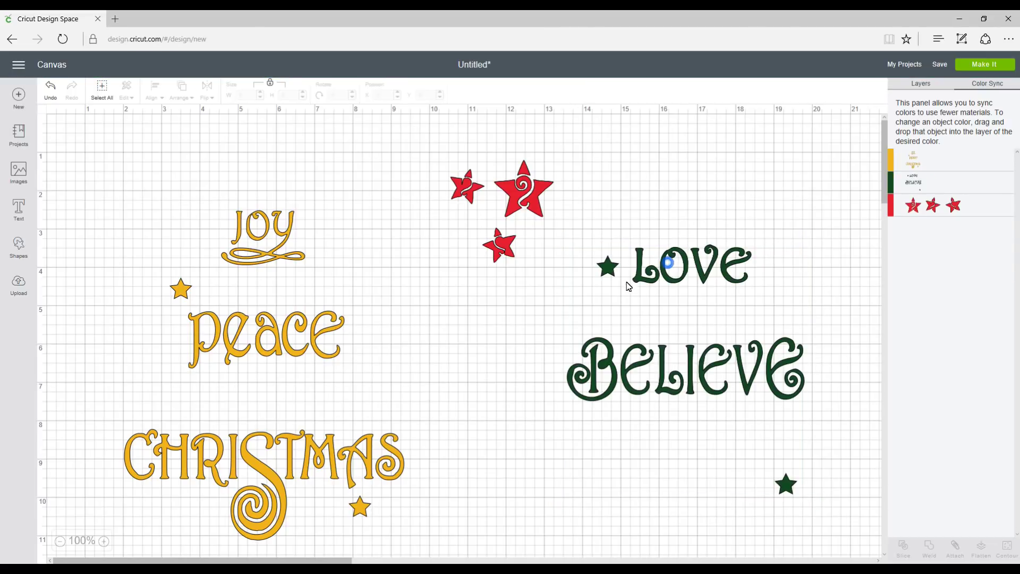
Step: Align the welded green piece on the gold piece so their stars overlap, and place the large red star above JOY
{"action": "left_click_drag", "start_coordinate": [609, 333], "coordinate": [195, 305]}
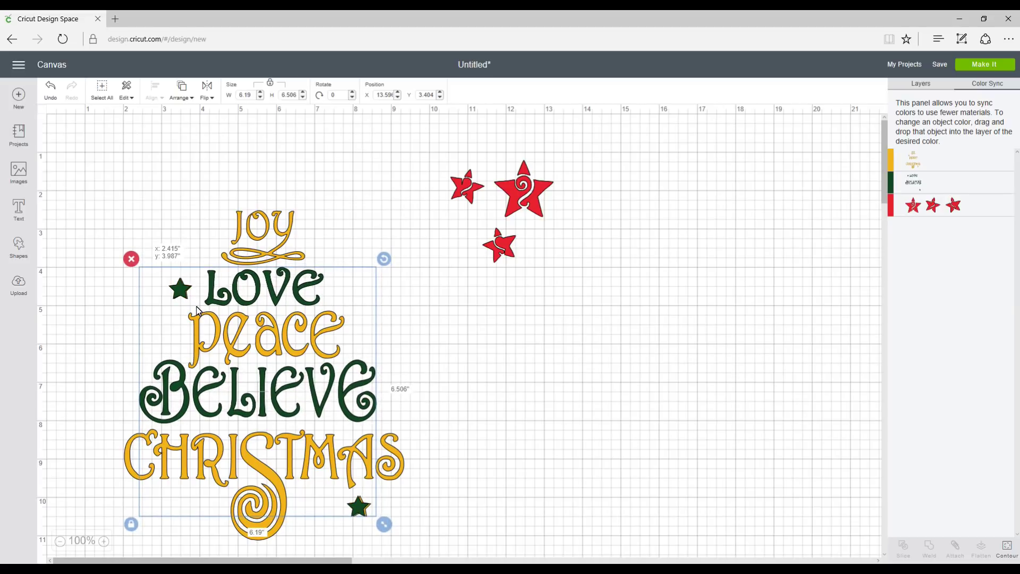
{"action": "left_click_drag", "start_coordinate": [196, 307], "coordinate": [199, 307]}
{"action": "left_click", "coordinate": [480, 344]}
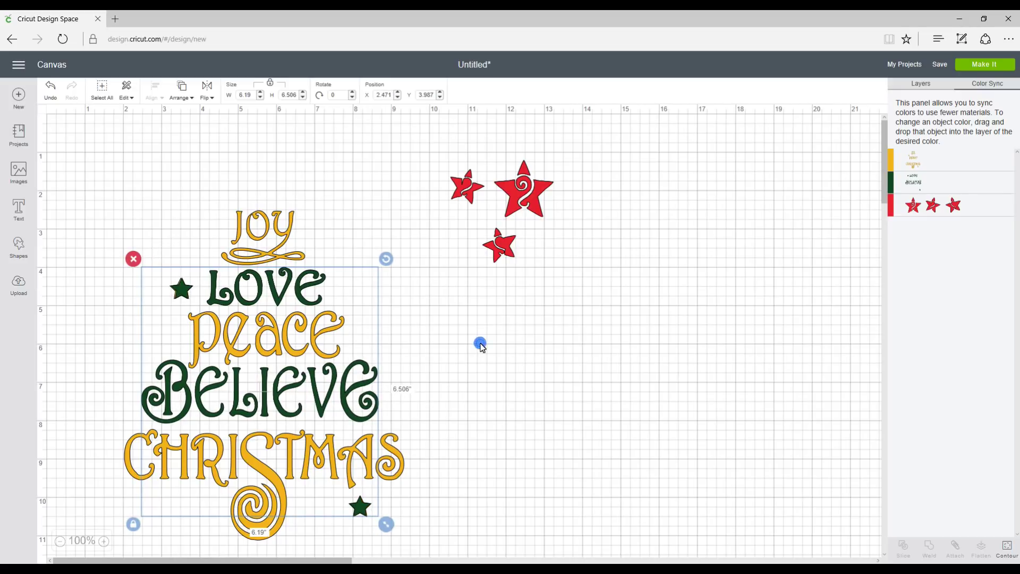
{"action": "left_click", "coordinate": [181, 297]}
{"action": "left_click_drag", "start_coordinate": [181, 297], "coordinate": [179, 299]}
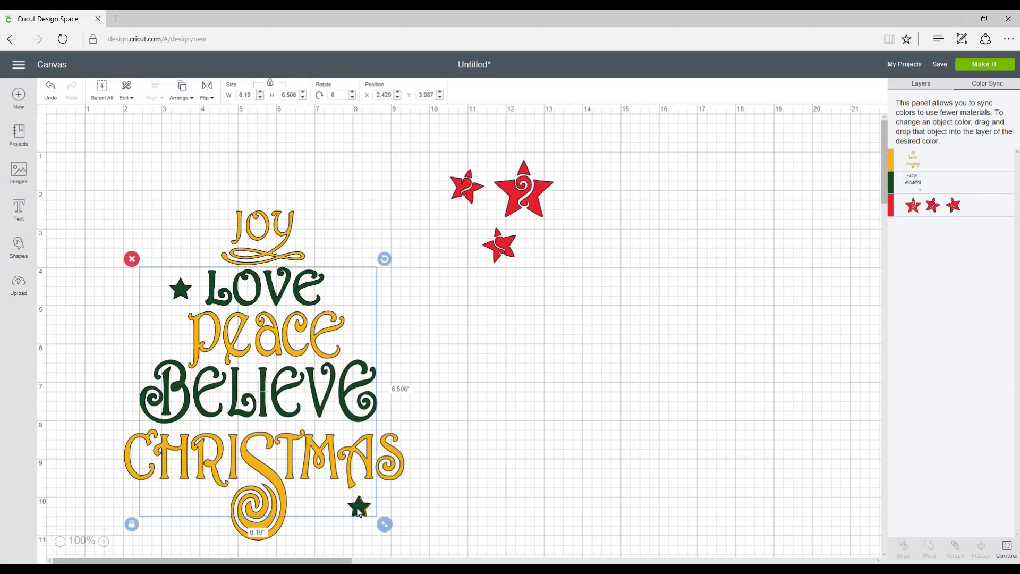
{"action": "left_click_drag", "start_coordinate": [359, 509], "coordinate": [359, 510]}
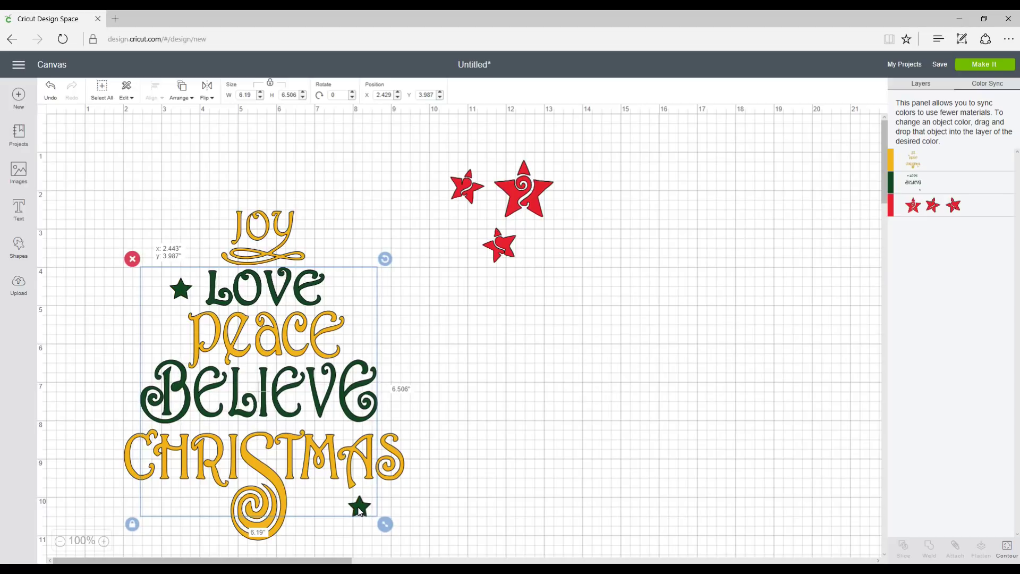
{"action": "left_click_drag", "start_coordinate": [359, 510], "coordinate": [360, 511]}
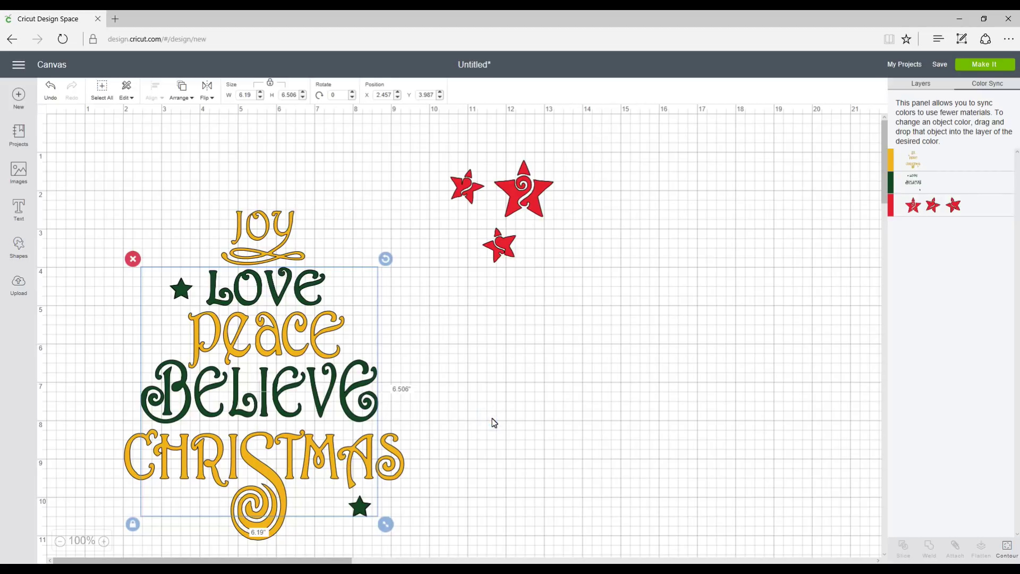
{"action": "left_click", "coordinate": [432, 294]}
{"action": "left_click_drag", "start_coordinate": [528, 196], "coordinate": [230, 170]}
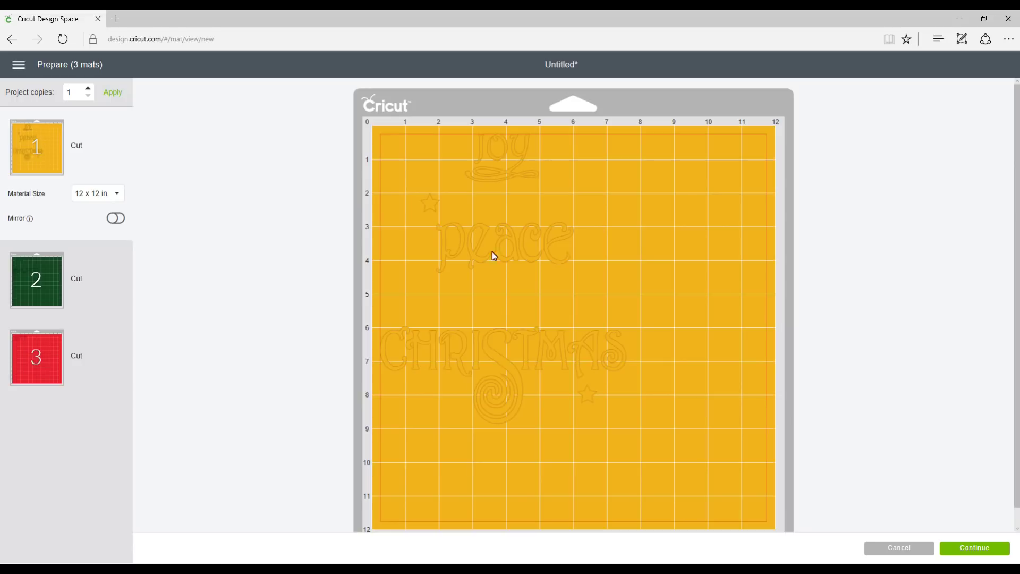
Step: Review the green and red cutting mats, and move the two small stars closer to the large star on the red mat
{"action": "left_click", "coordinate": [36, 280]}
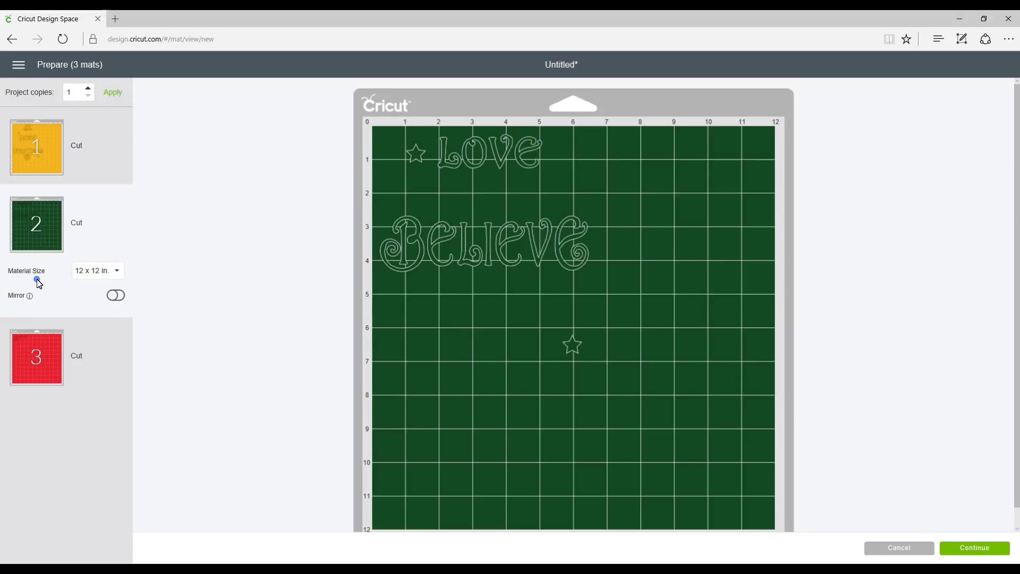
{"action": "left_click", "coordinate": [26, 362]}
{"action": "left_click_drag", "start_coordinate": [455, 163], "coordinate": [443, 198]}
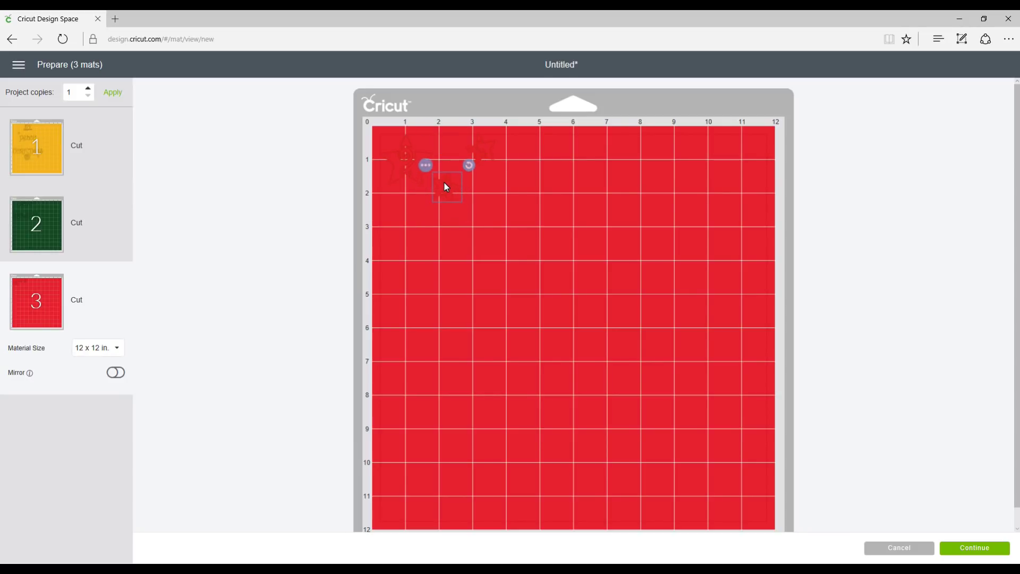
{"action": "left_click_drag", "start_coordinate": [482, 145], "coordinate": [460, 142]}
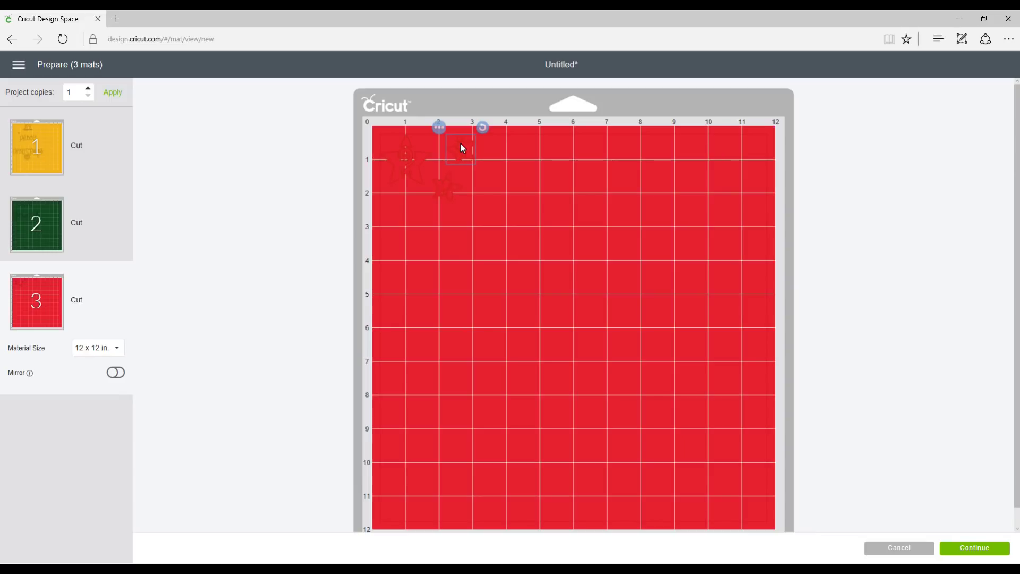